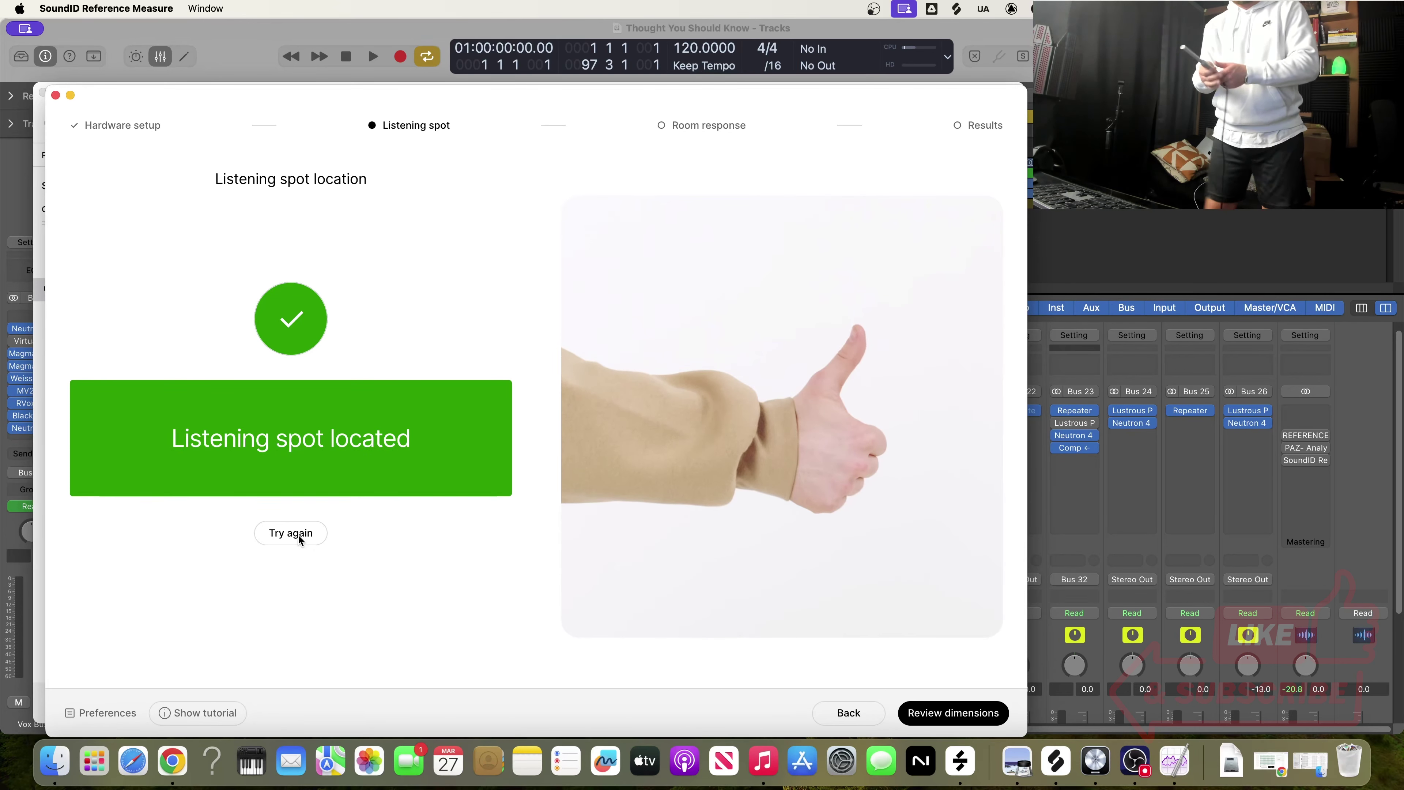
- Accept the measured listening spot dimensions and complete the room response measurement through to the results
click(936, 718)
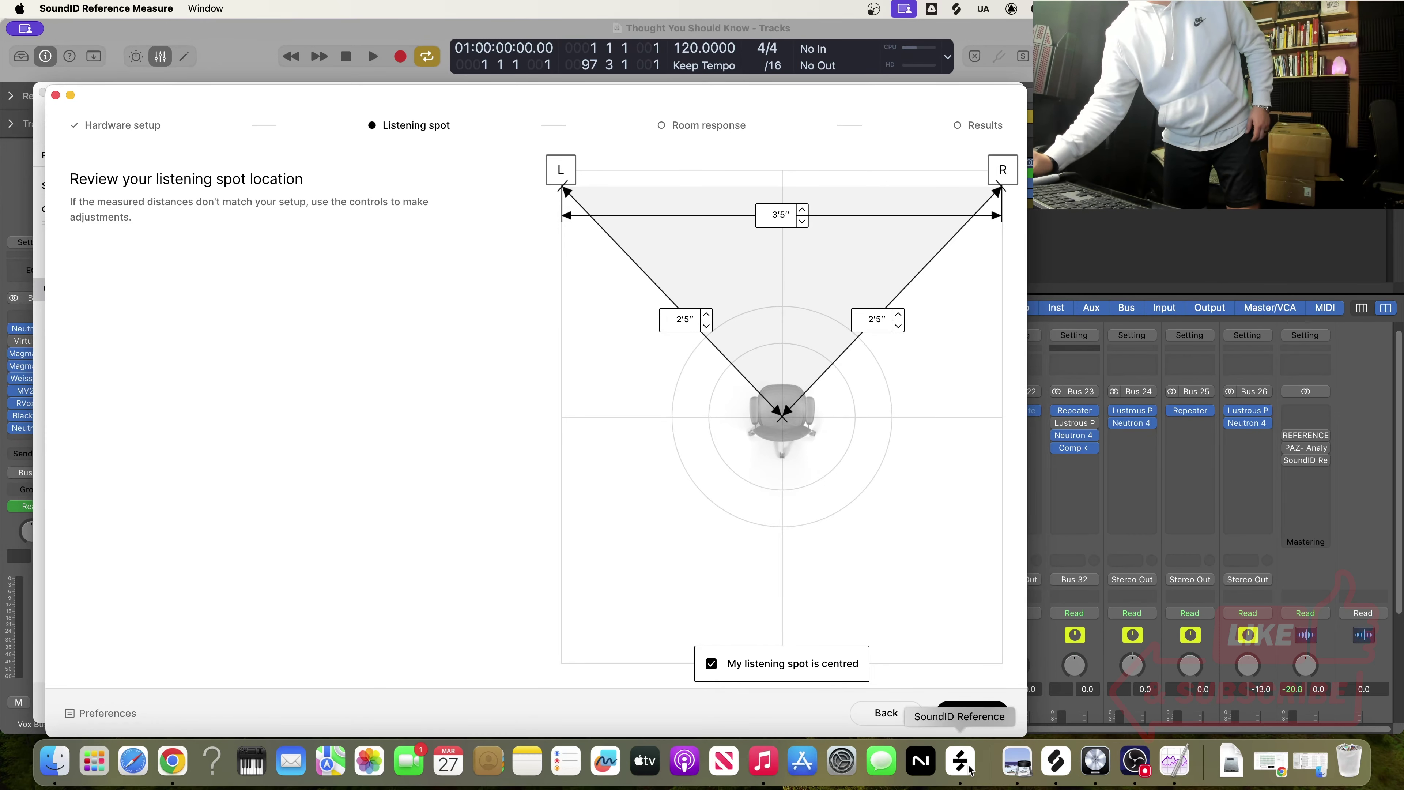
click(966, 717)
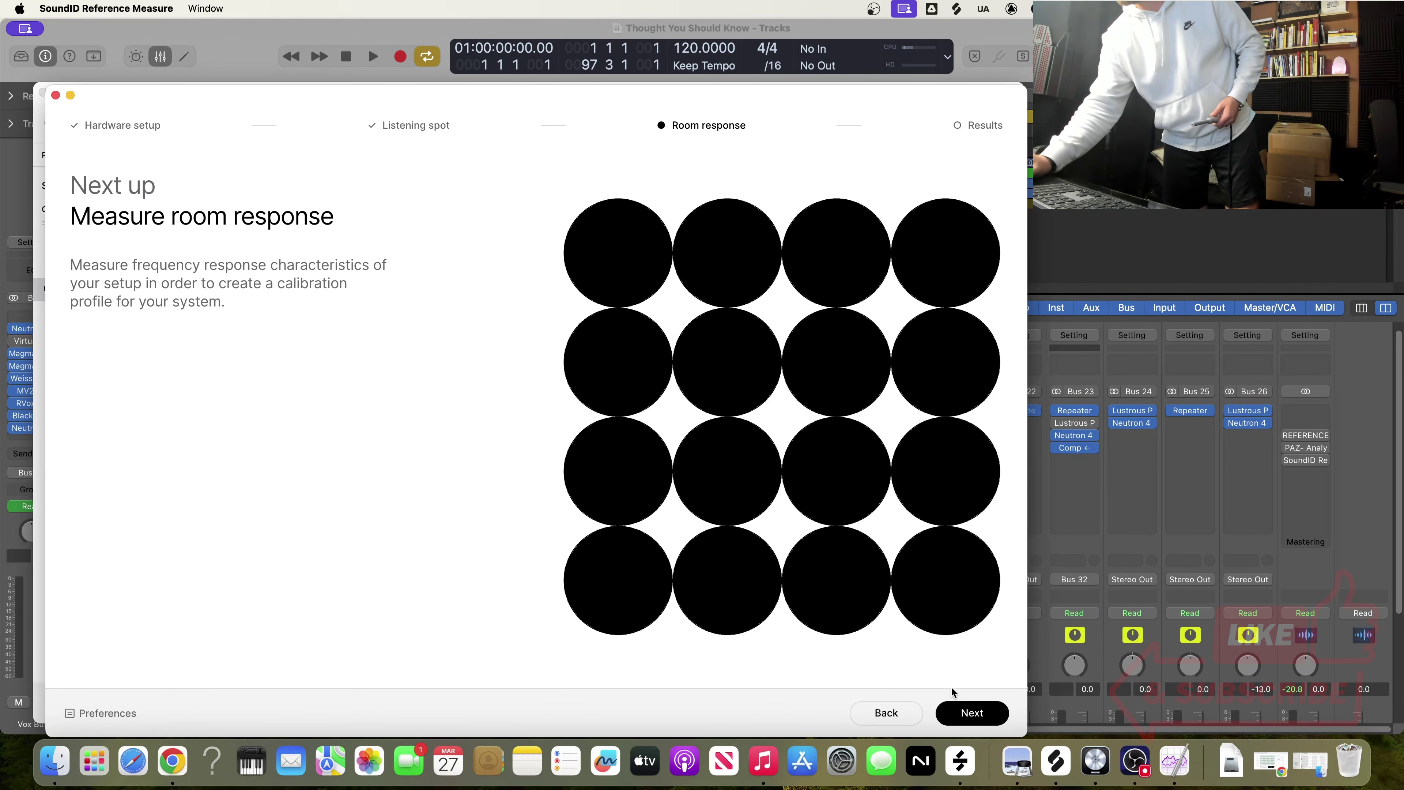
click(973, 715)
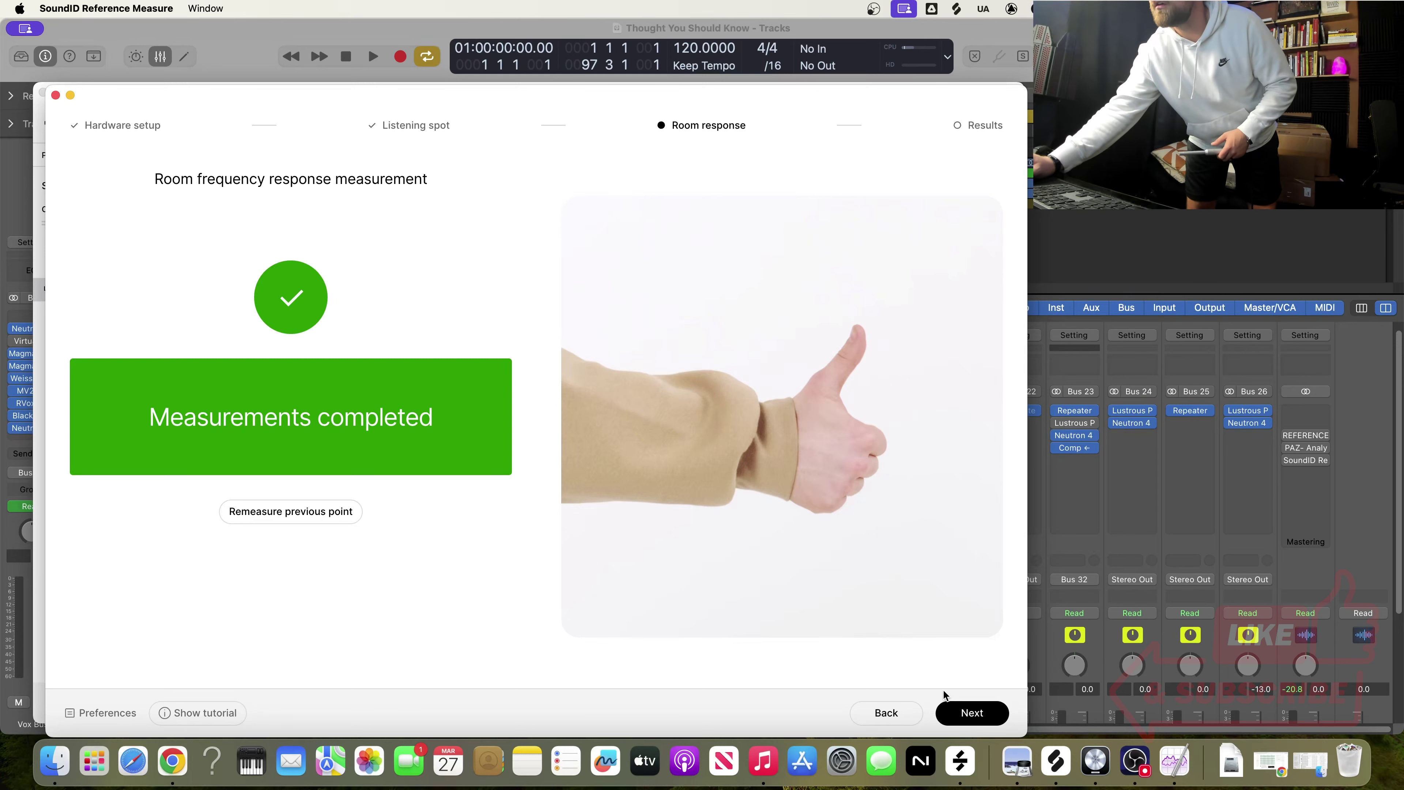
click(958, 714)
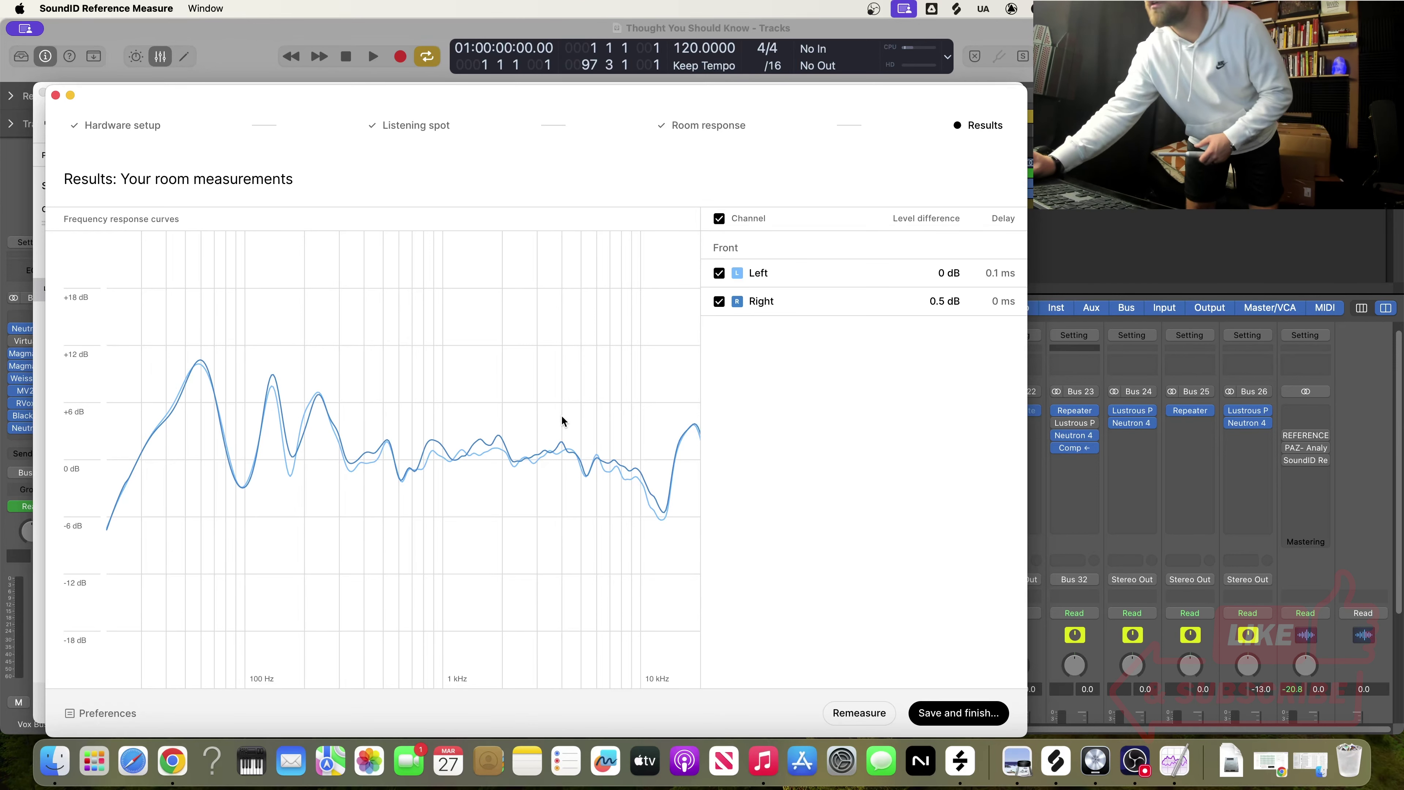
- Save the measurement profile as "2.0 (Stereo) Kali IN5 - 2024-03-27" and decline Pro Tools Audio Bridge 16 as Logic Pro's audio device
click(963, 717)
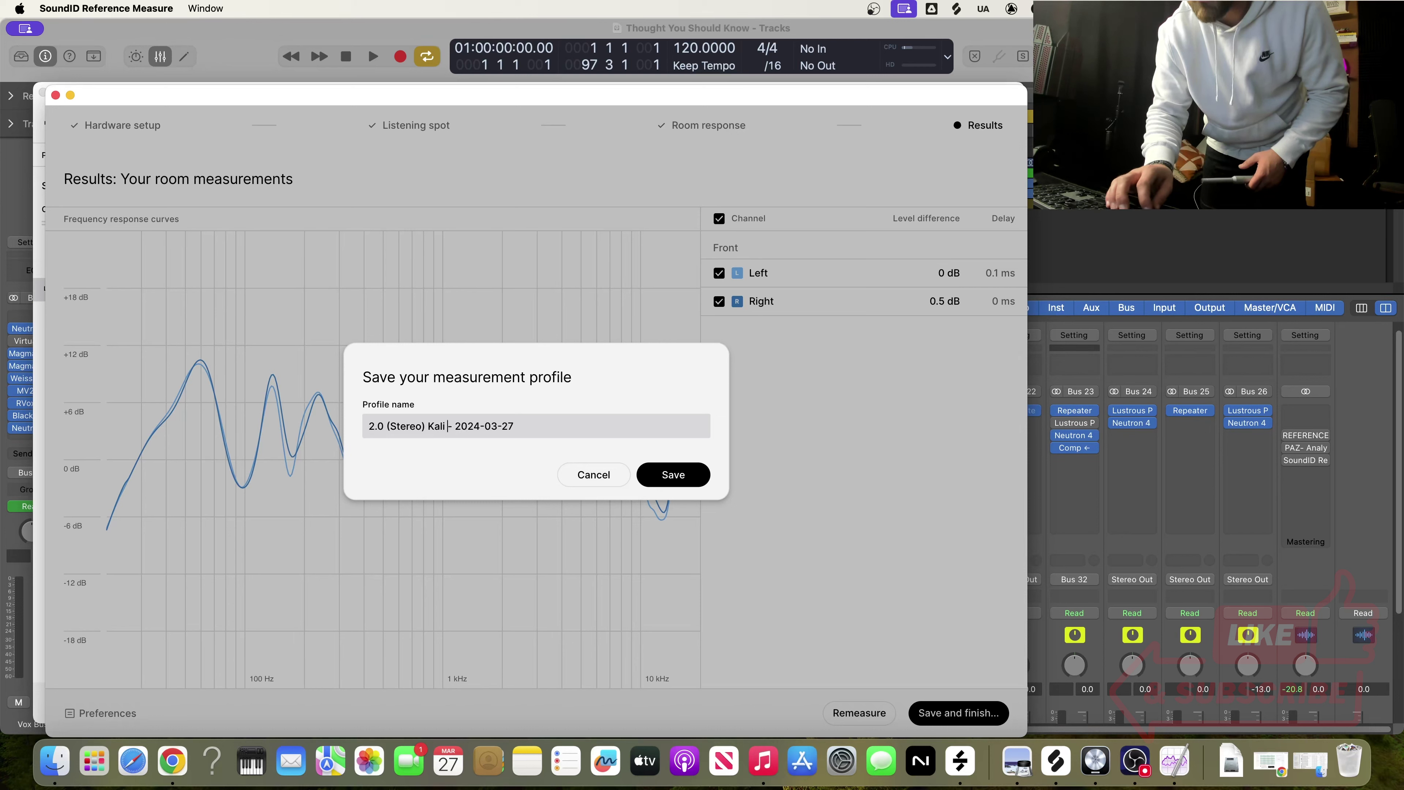
text(IN)
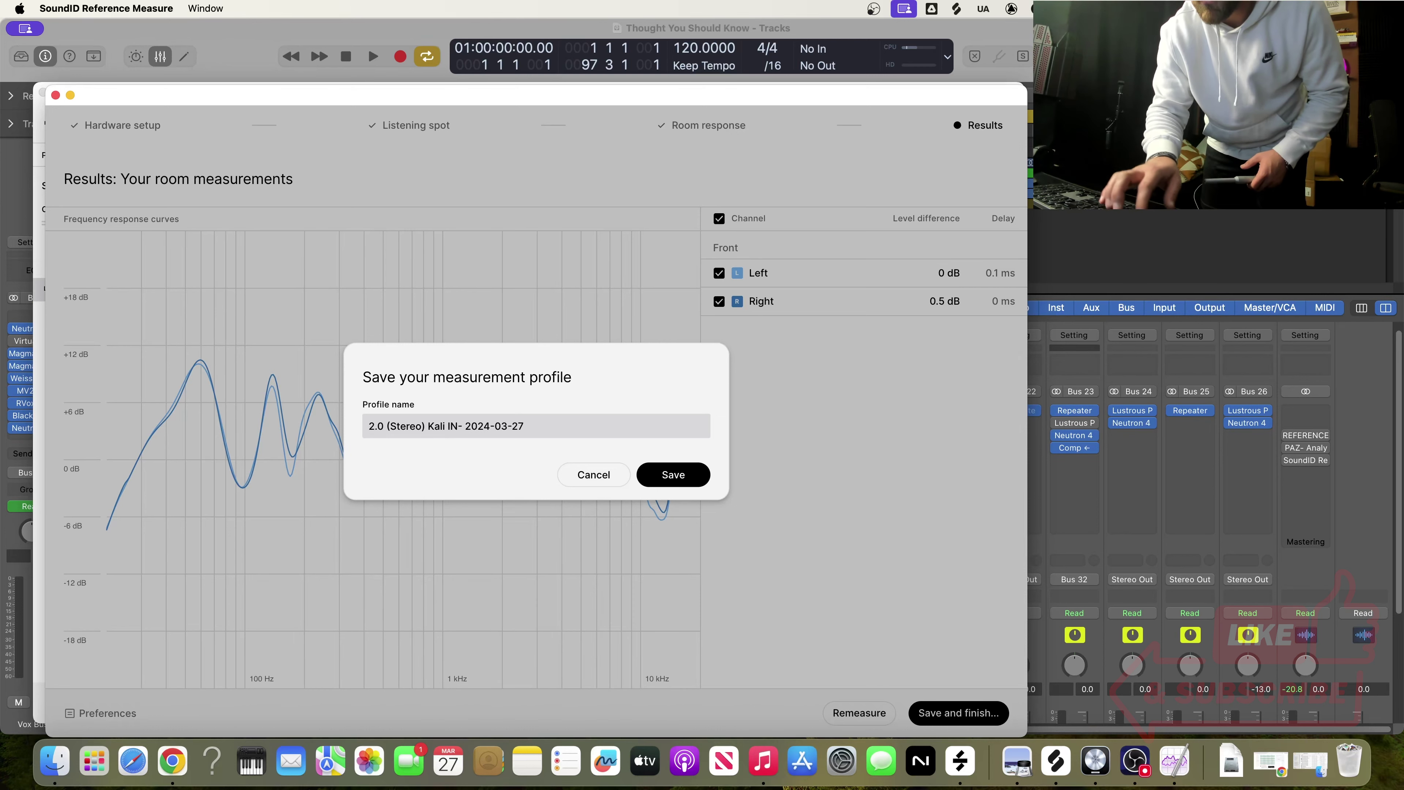
text(5)
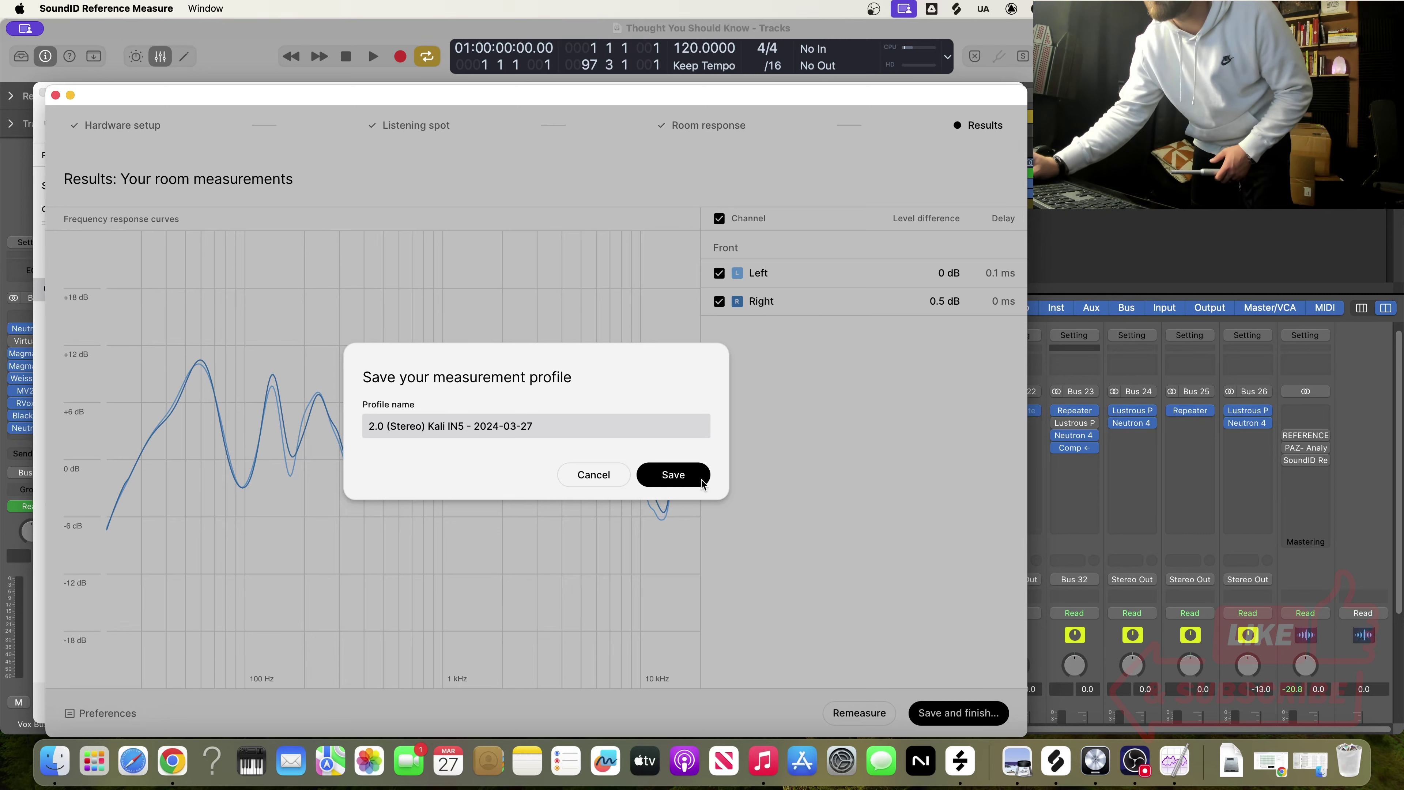
click(680, 479)
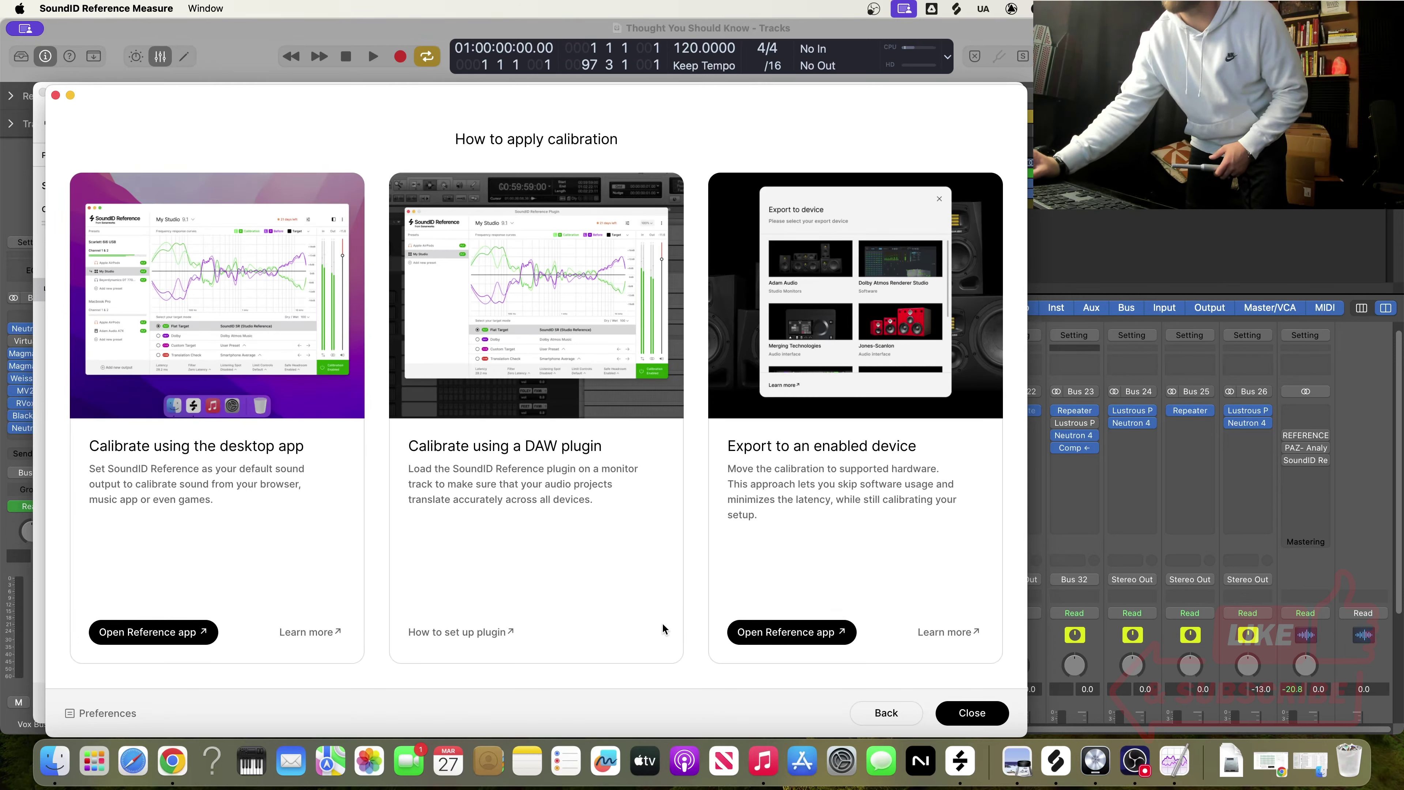
click(956, 713)
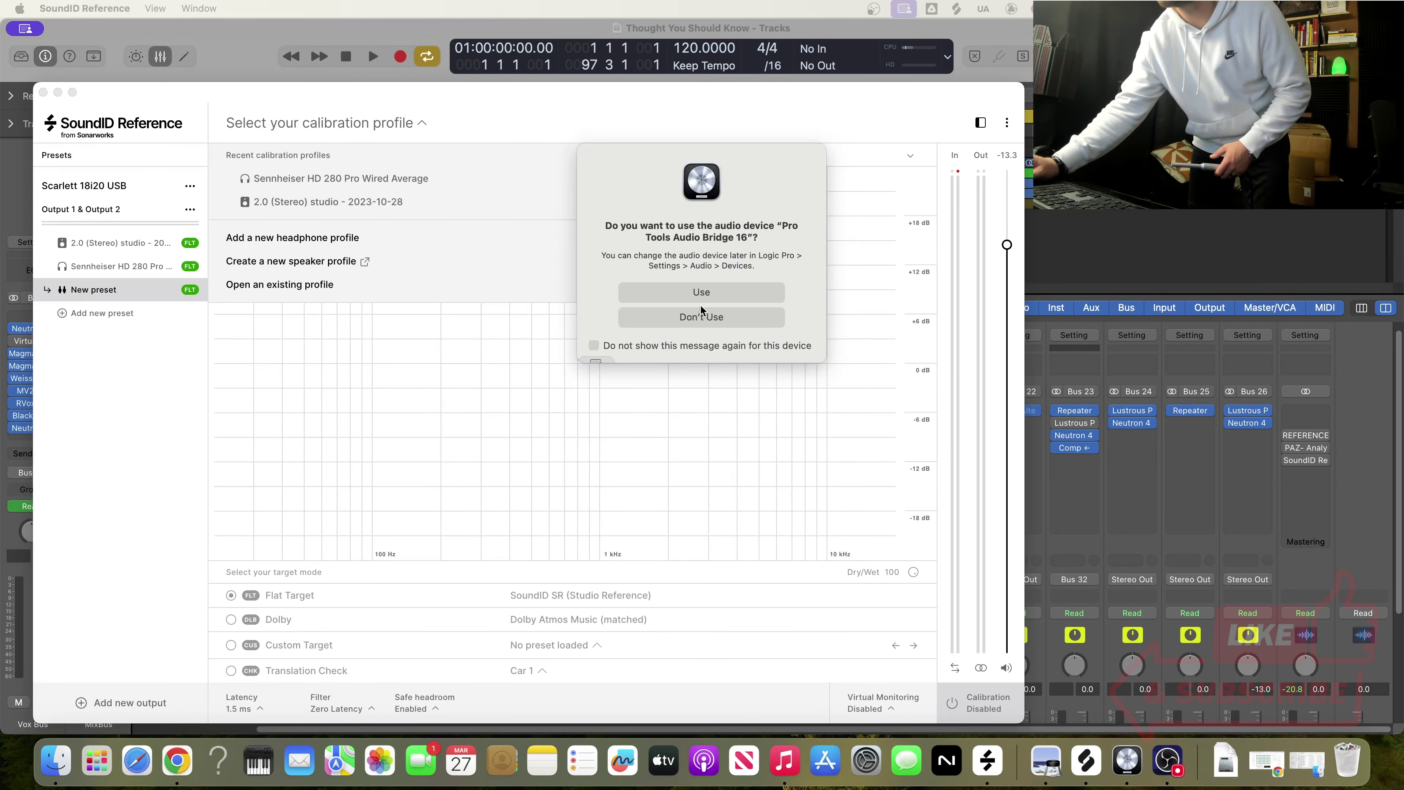
click(697, 317)
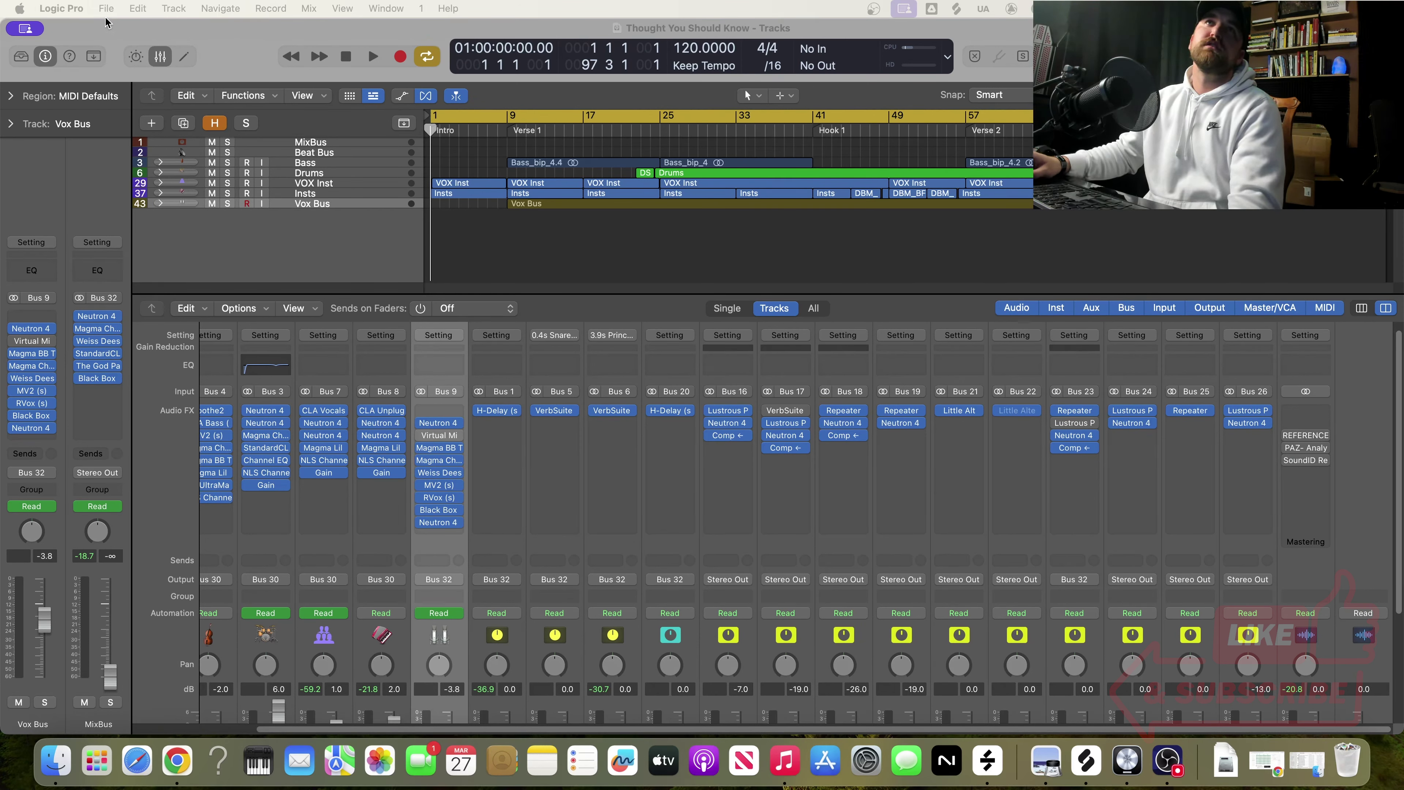
- Quit Logic Pro, saving the changes to the project, and quit SoundID Reference
click(76, 13)
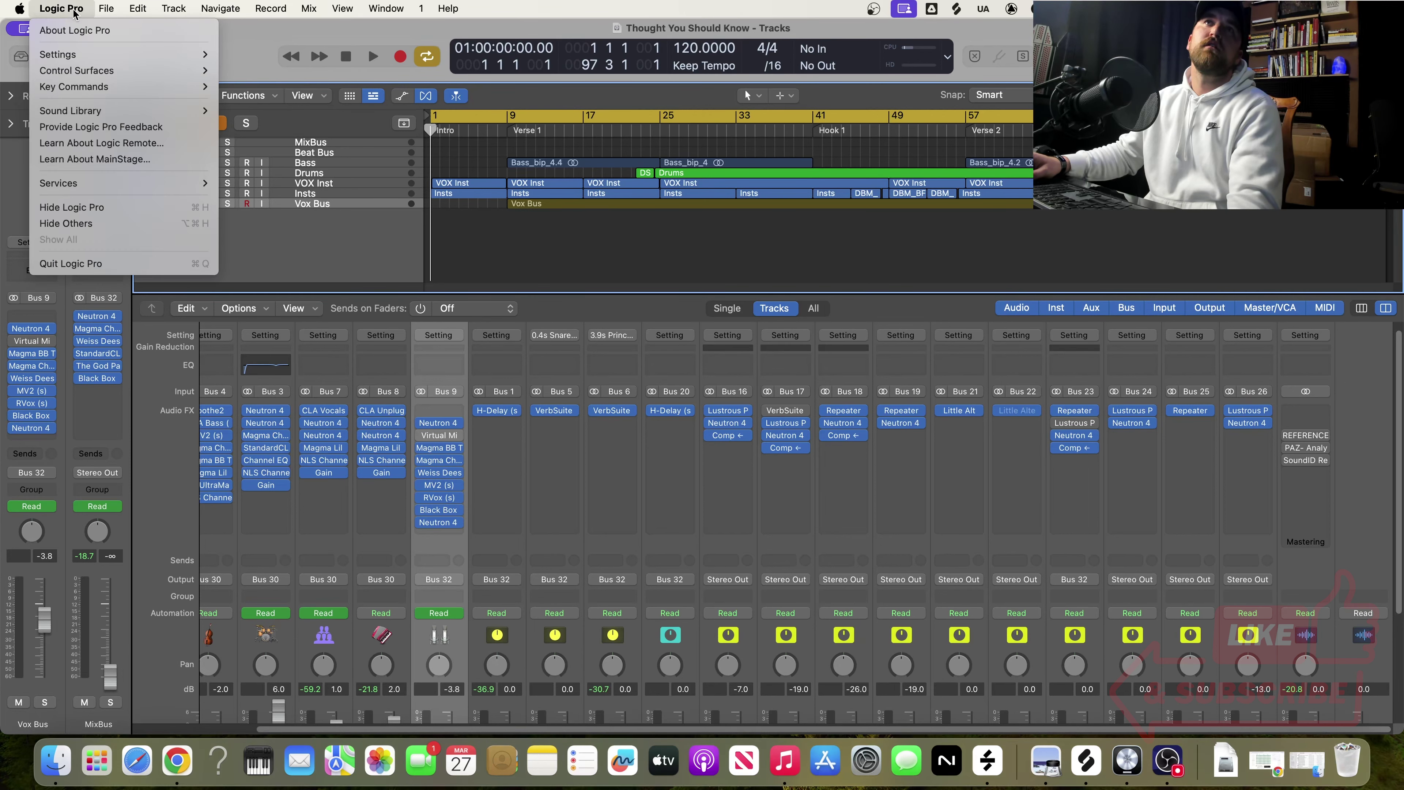
click(118, 264)
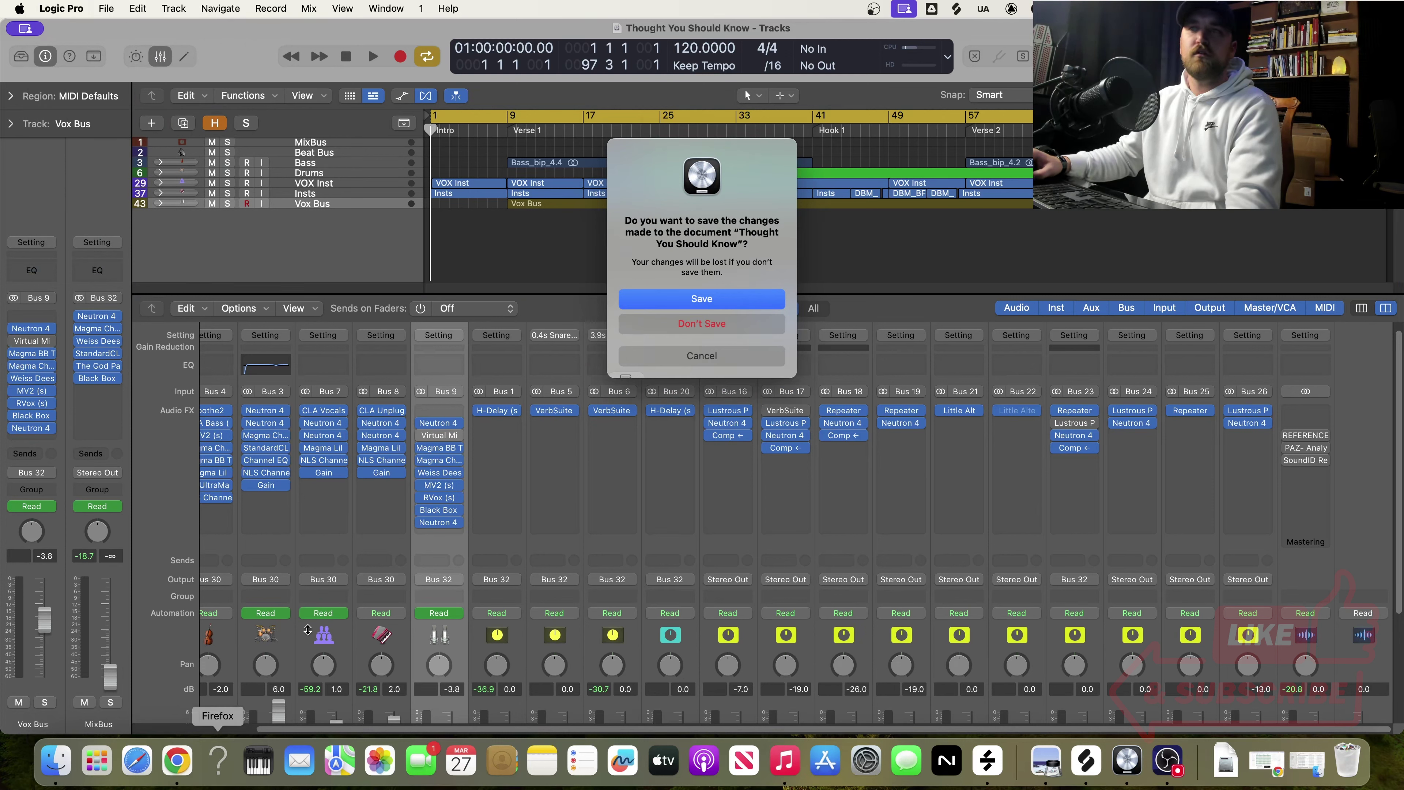
click(716, 299)
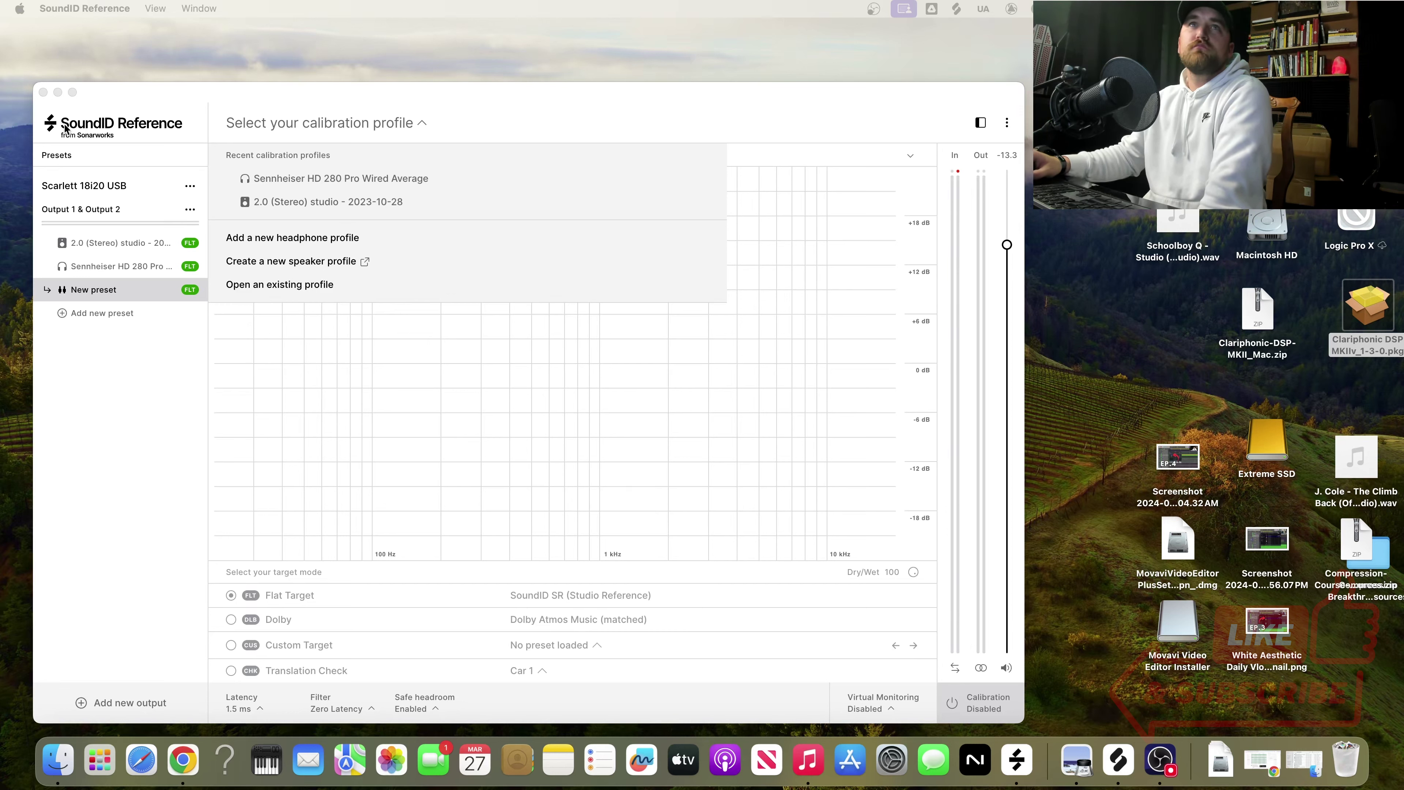
click(94, 11)
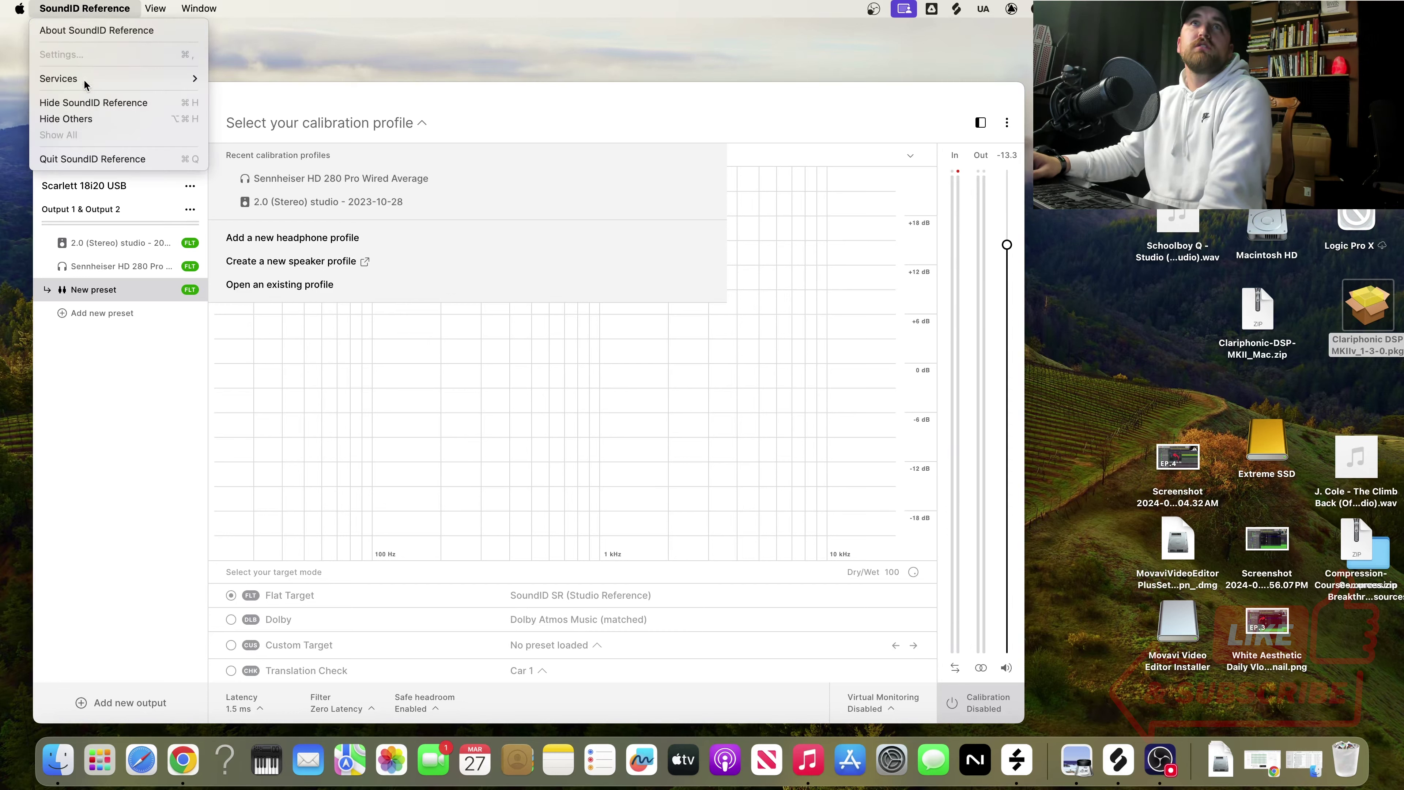
click(80, 159)
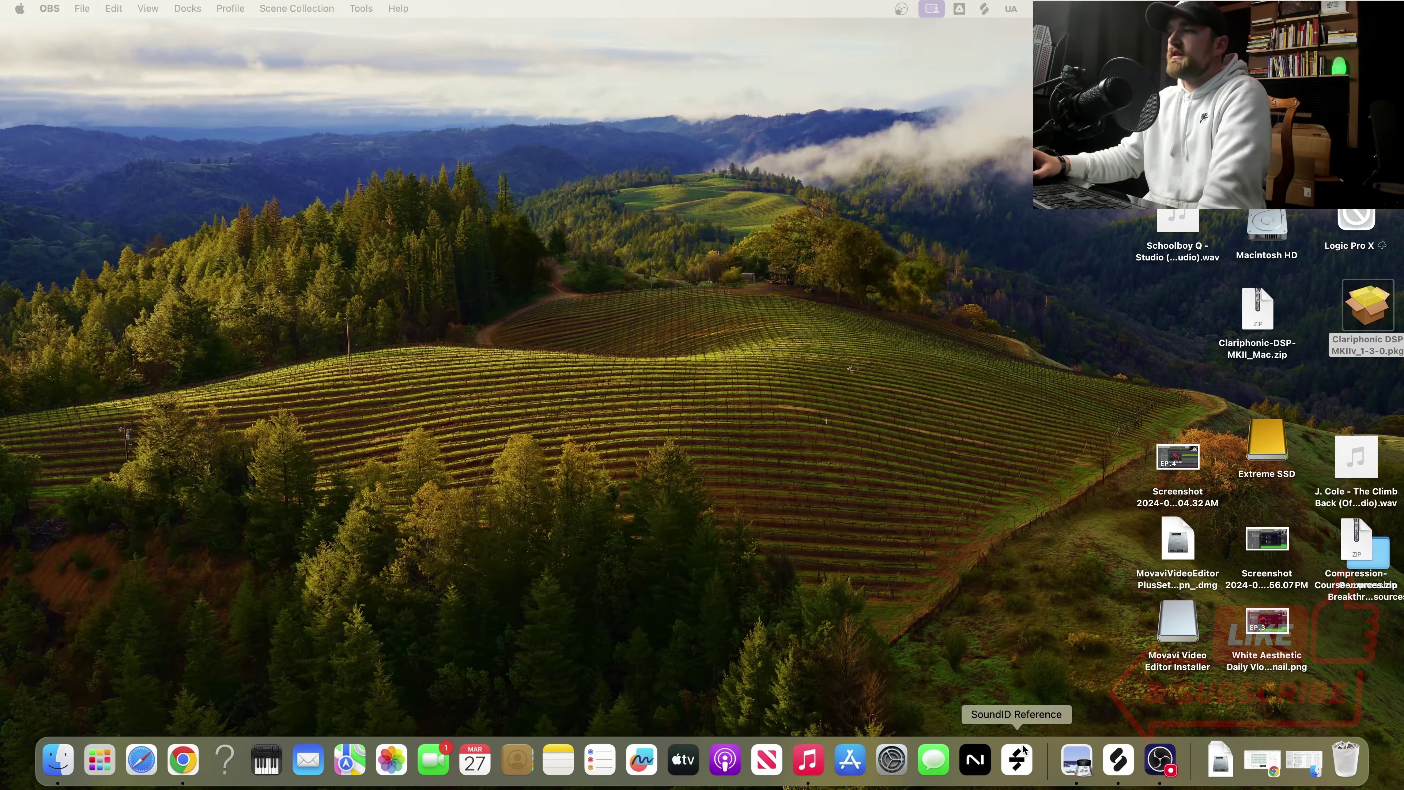
- Launch Logic Pro and open the recent project Thought You Should Know
key(super+space)
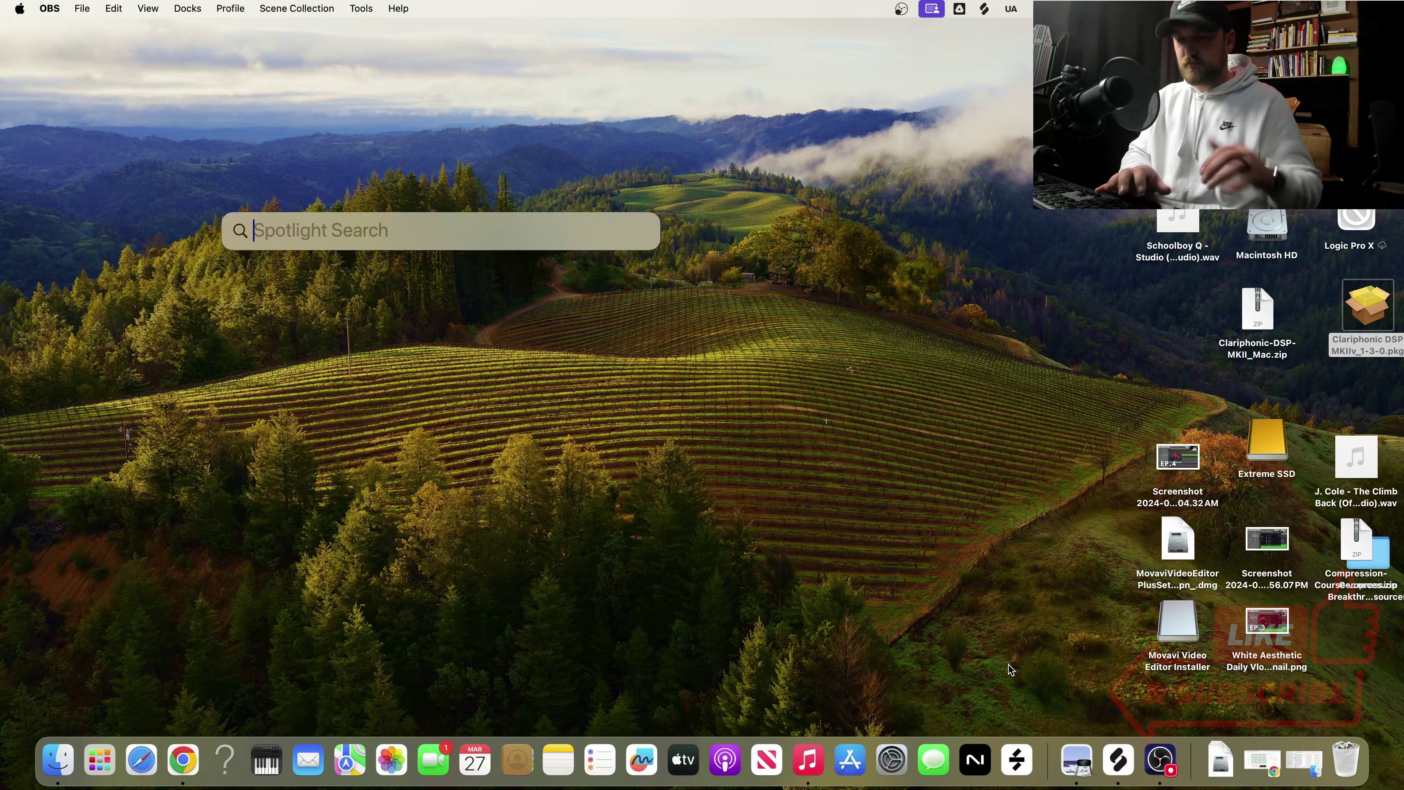
text(logi)
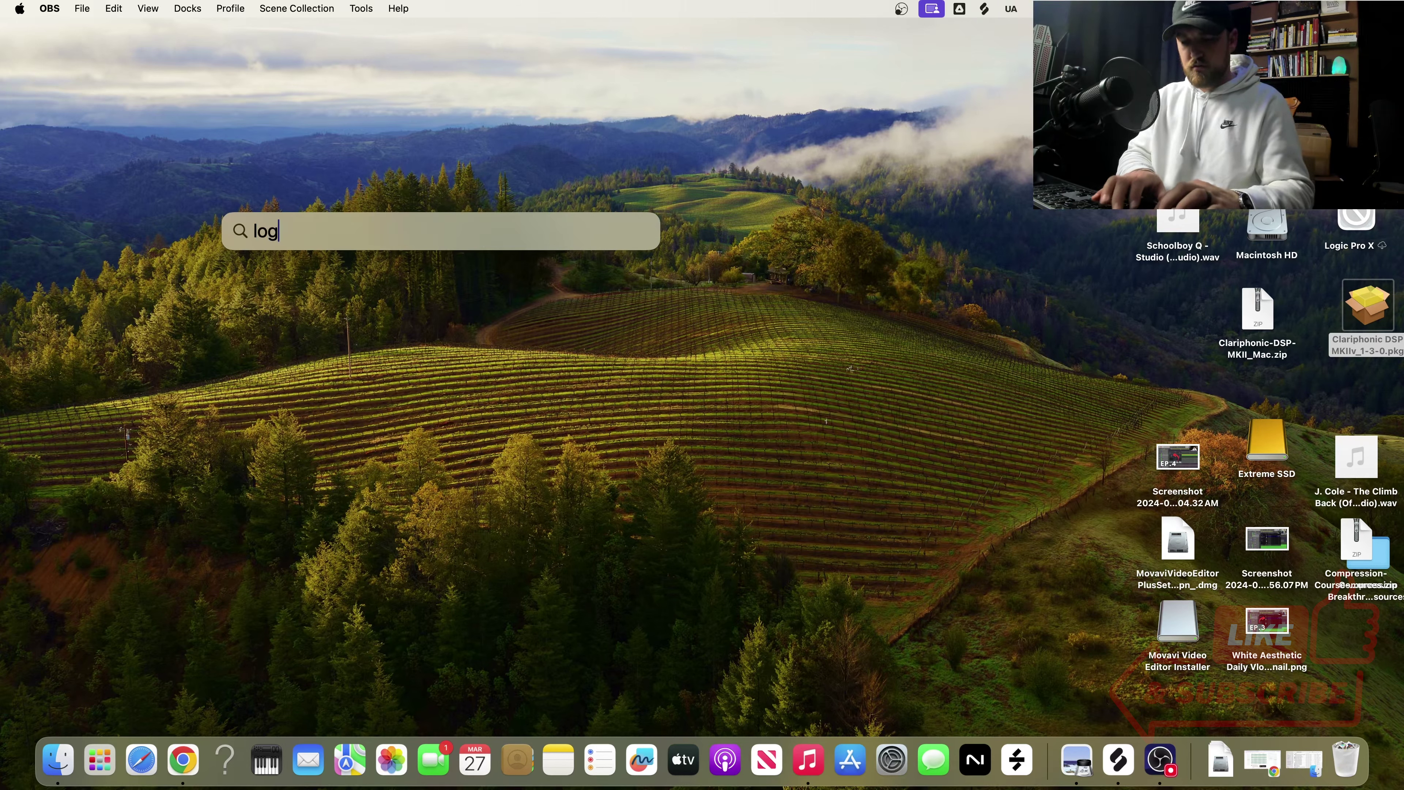
key(Return)
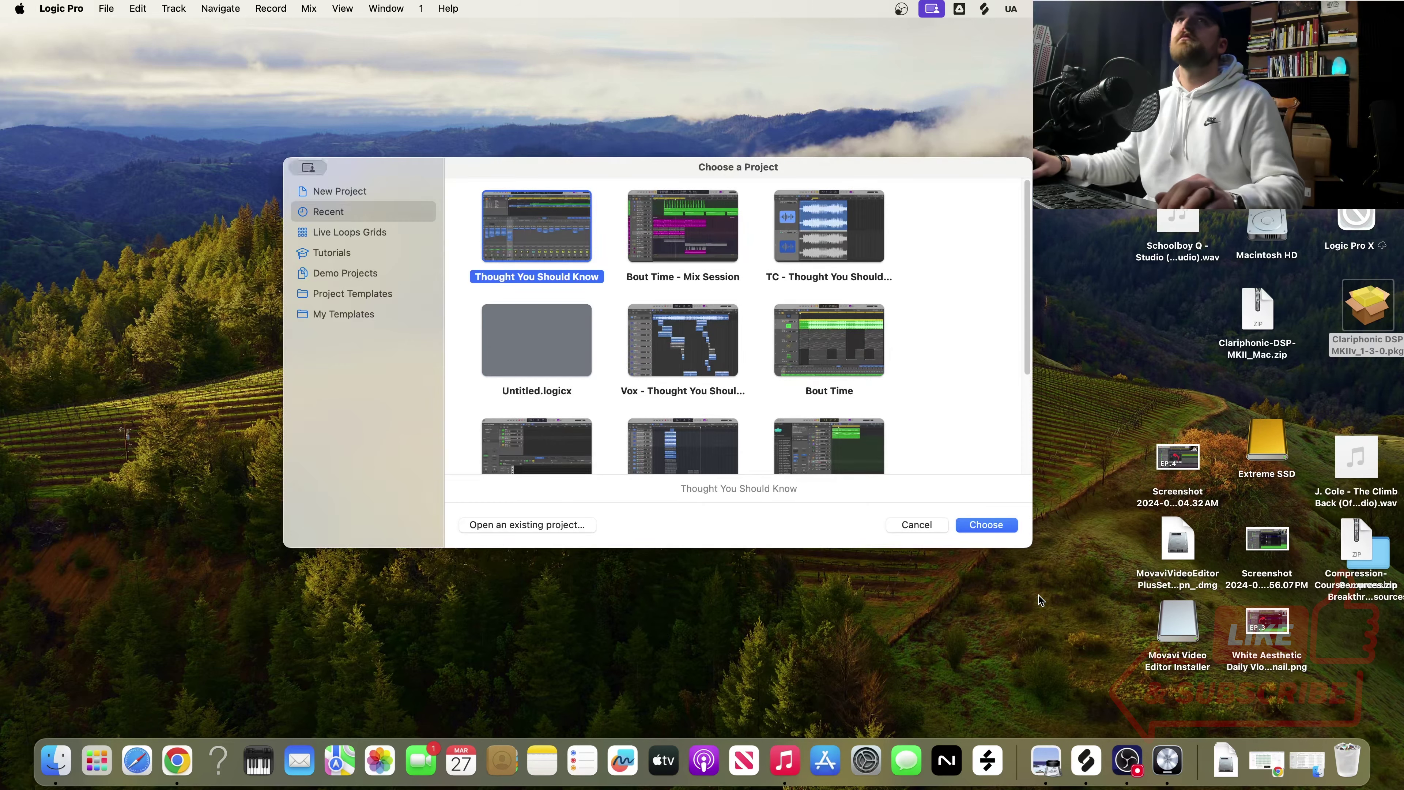
double_click(546, 232)
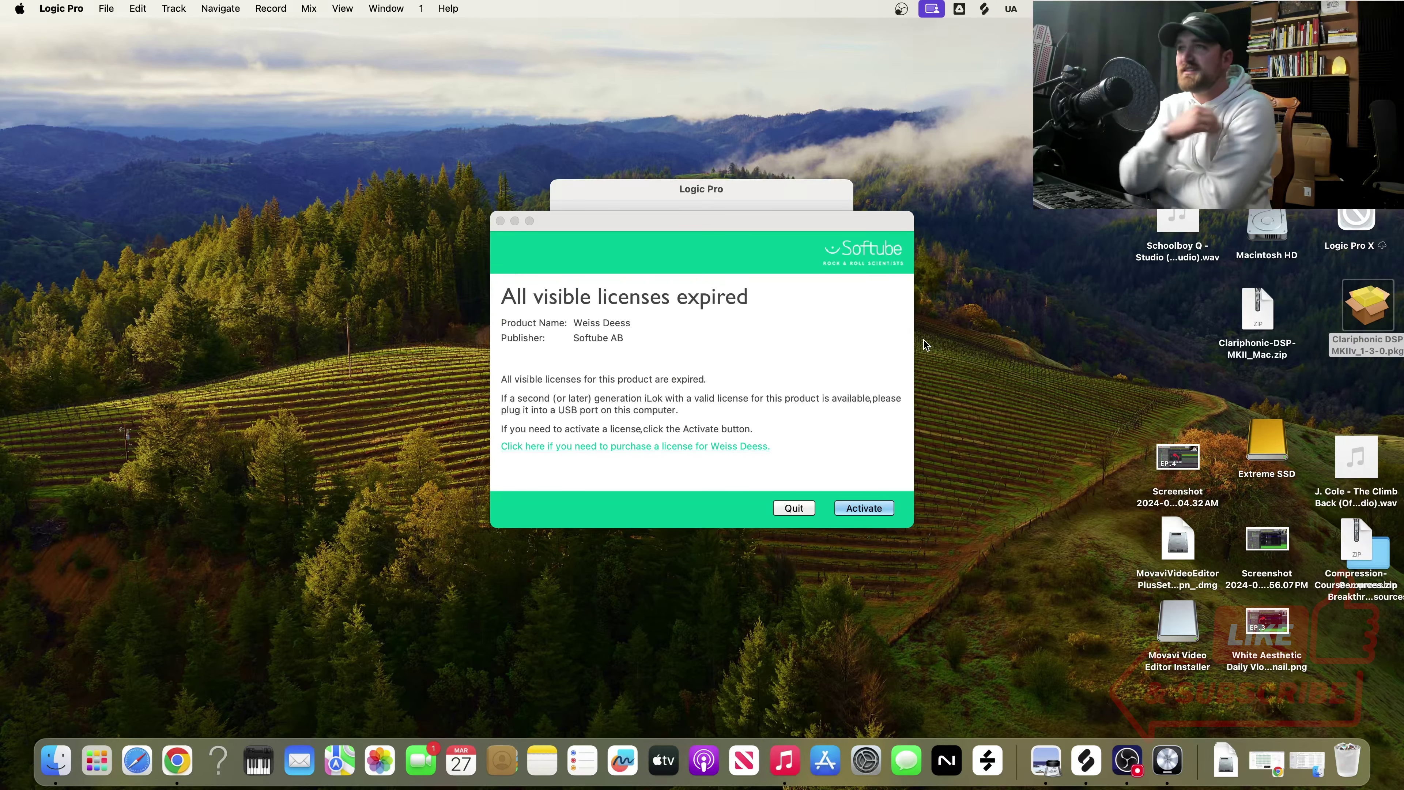
- Dismiss the expired Weiss Deess licence notice and check the Weiss Deess plug-in on the Vox Bus channel
click(793, 508)
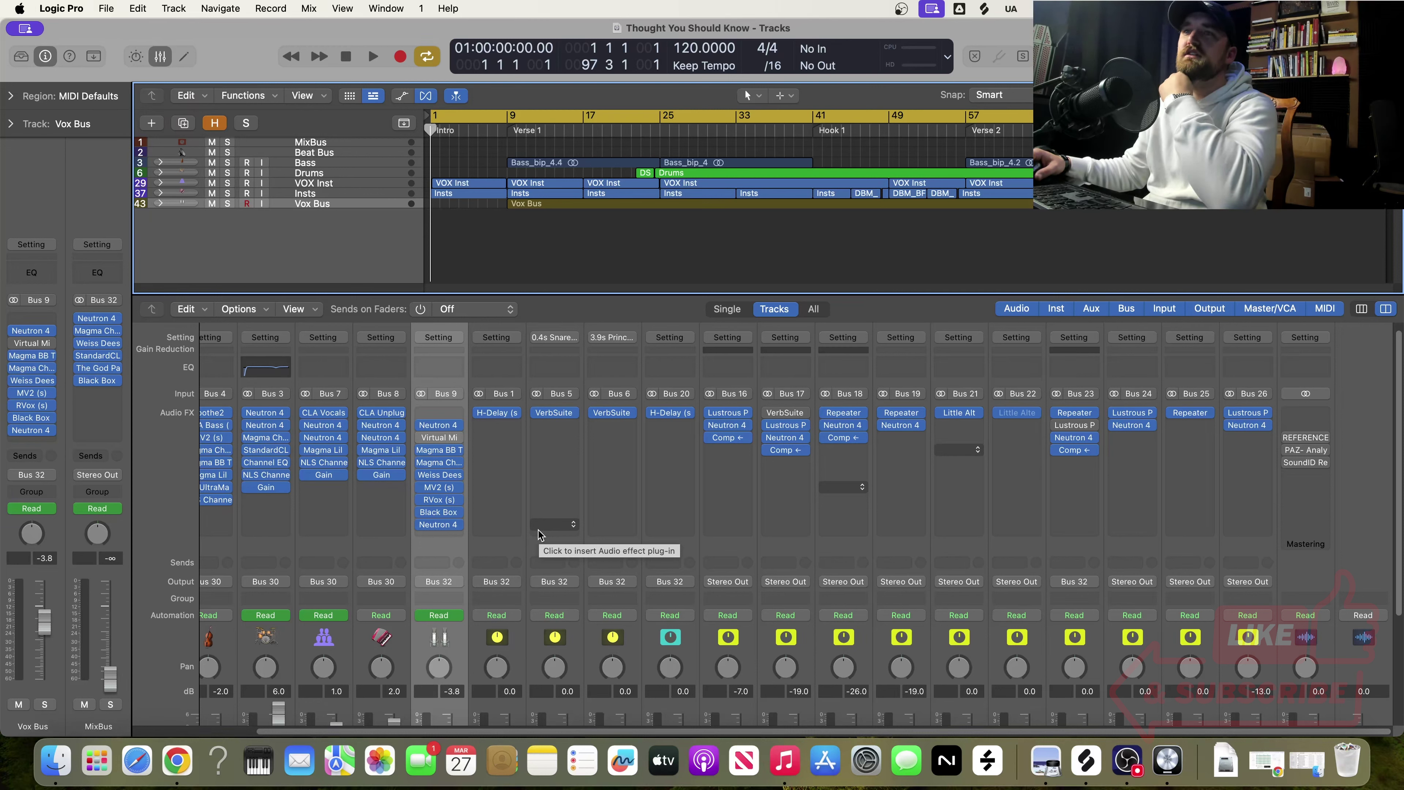
click(440, 479)
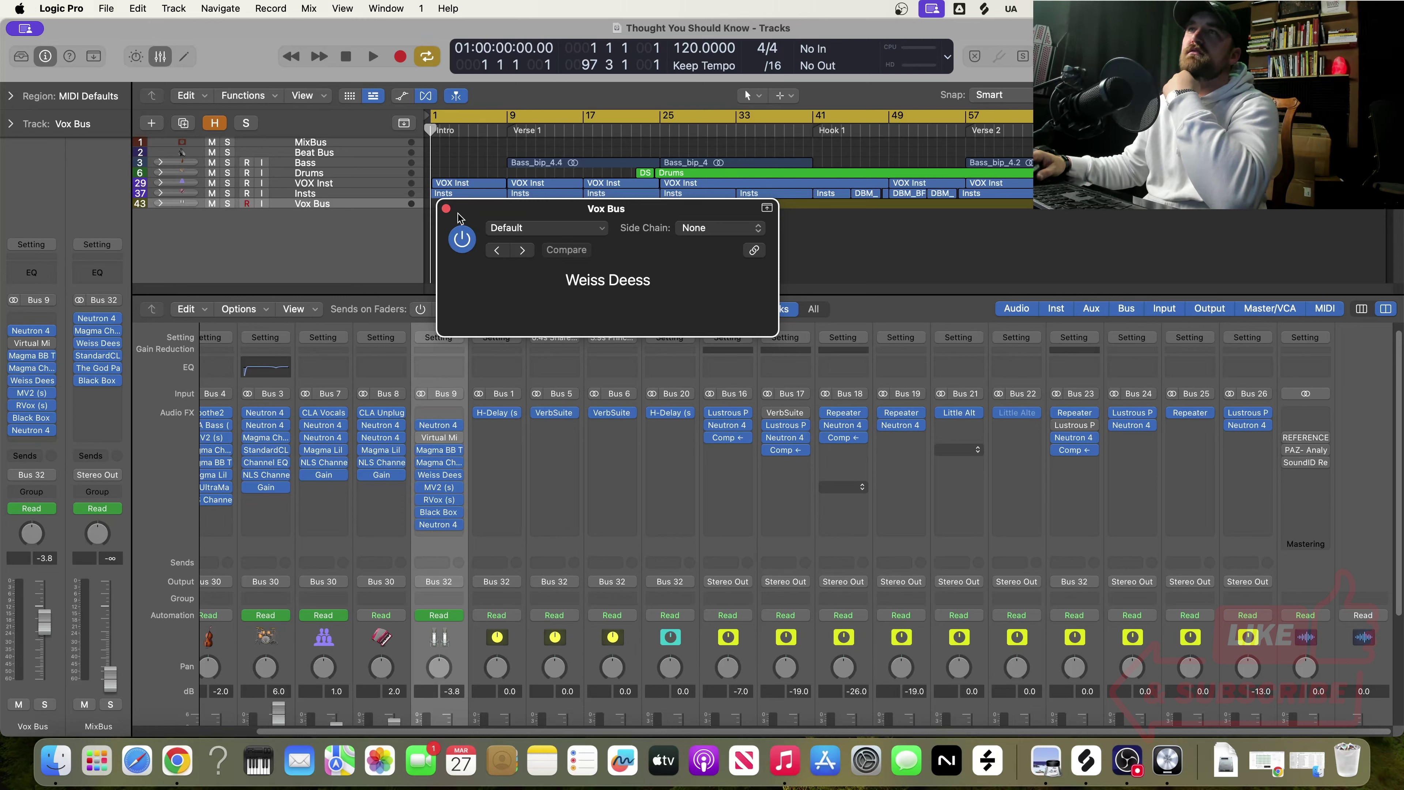
click(446, 209)
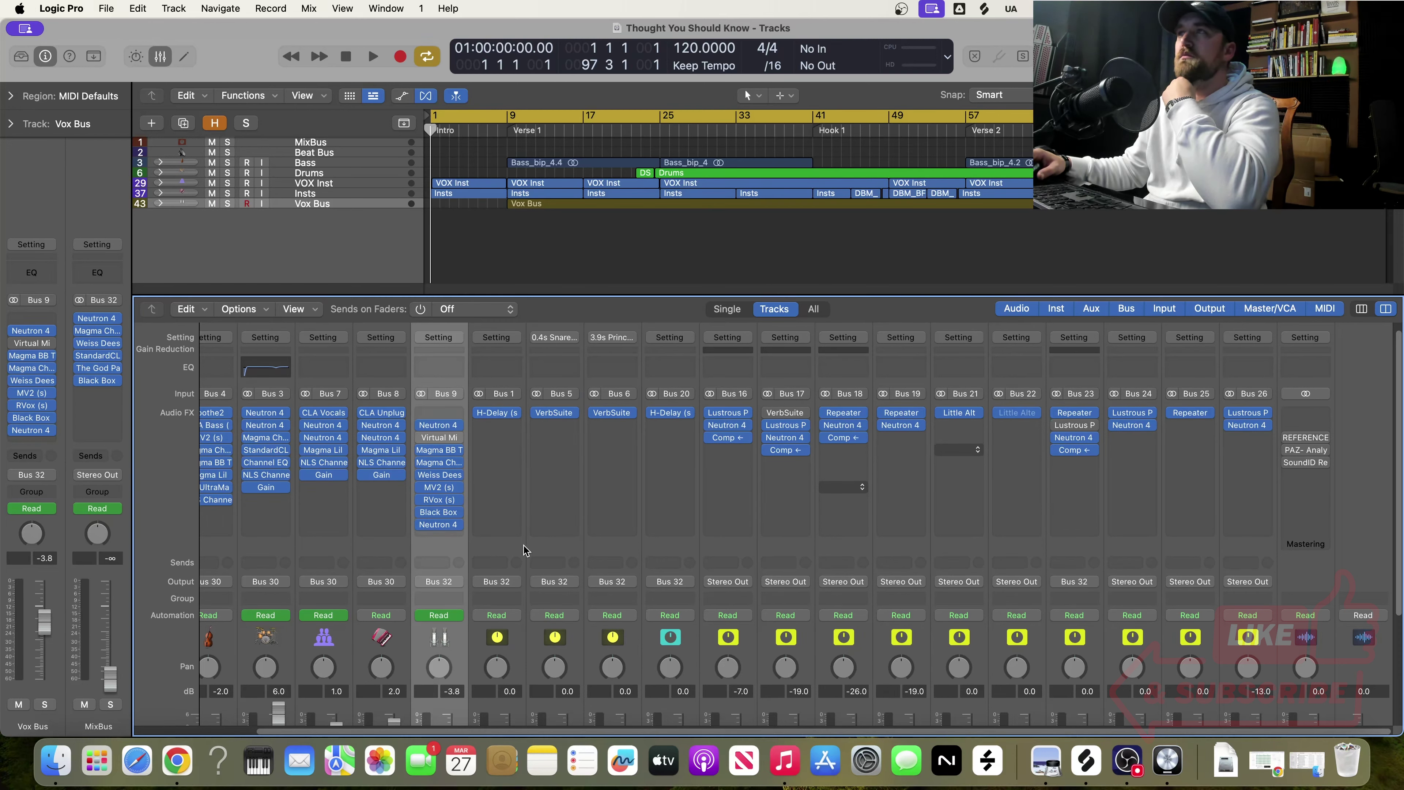
- Install the SoundID Reference update from the plug-in on the Stereo Out channel, authorizing the installer with the account password
click(1307, 462)
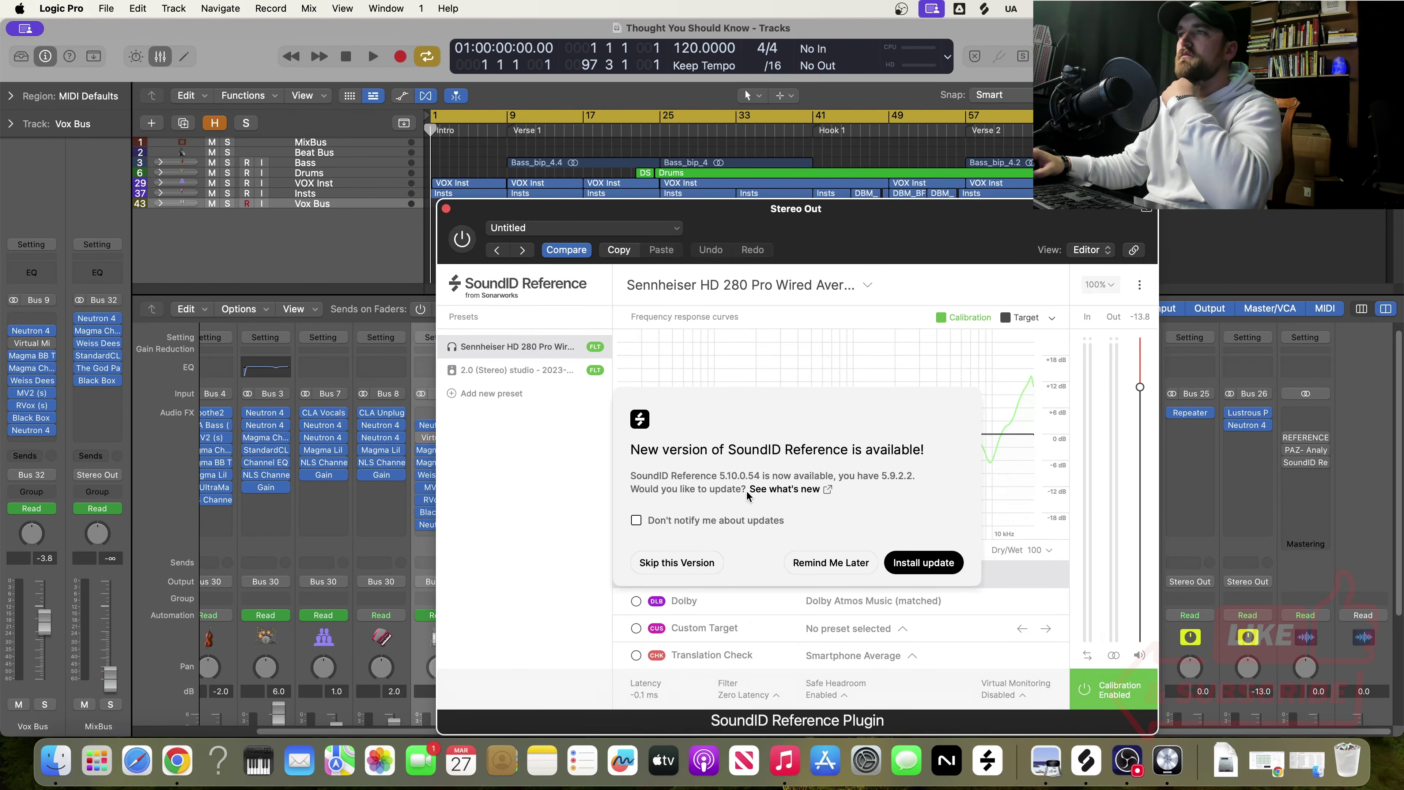
click(924, 562)
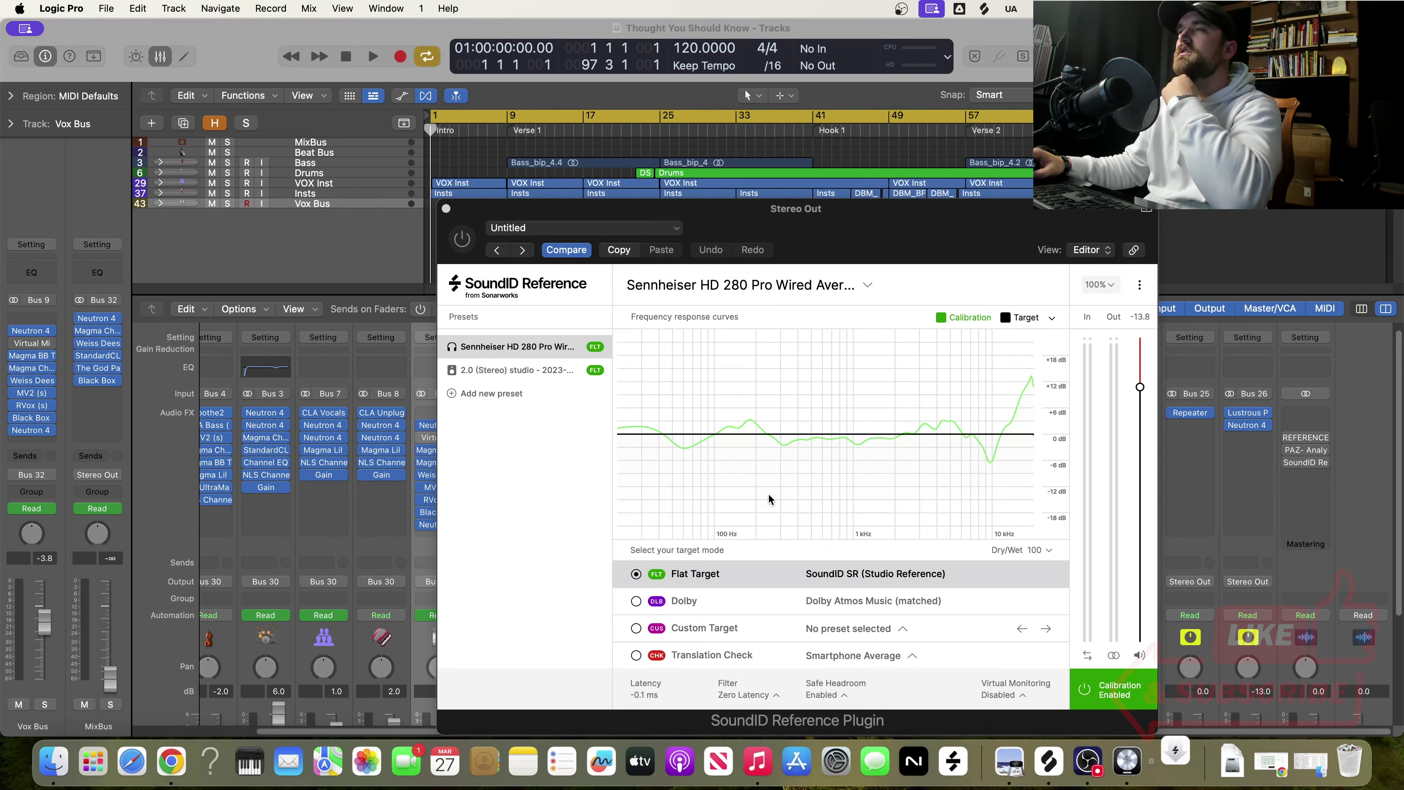
text(••)
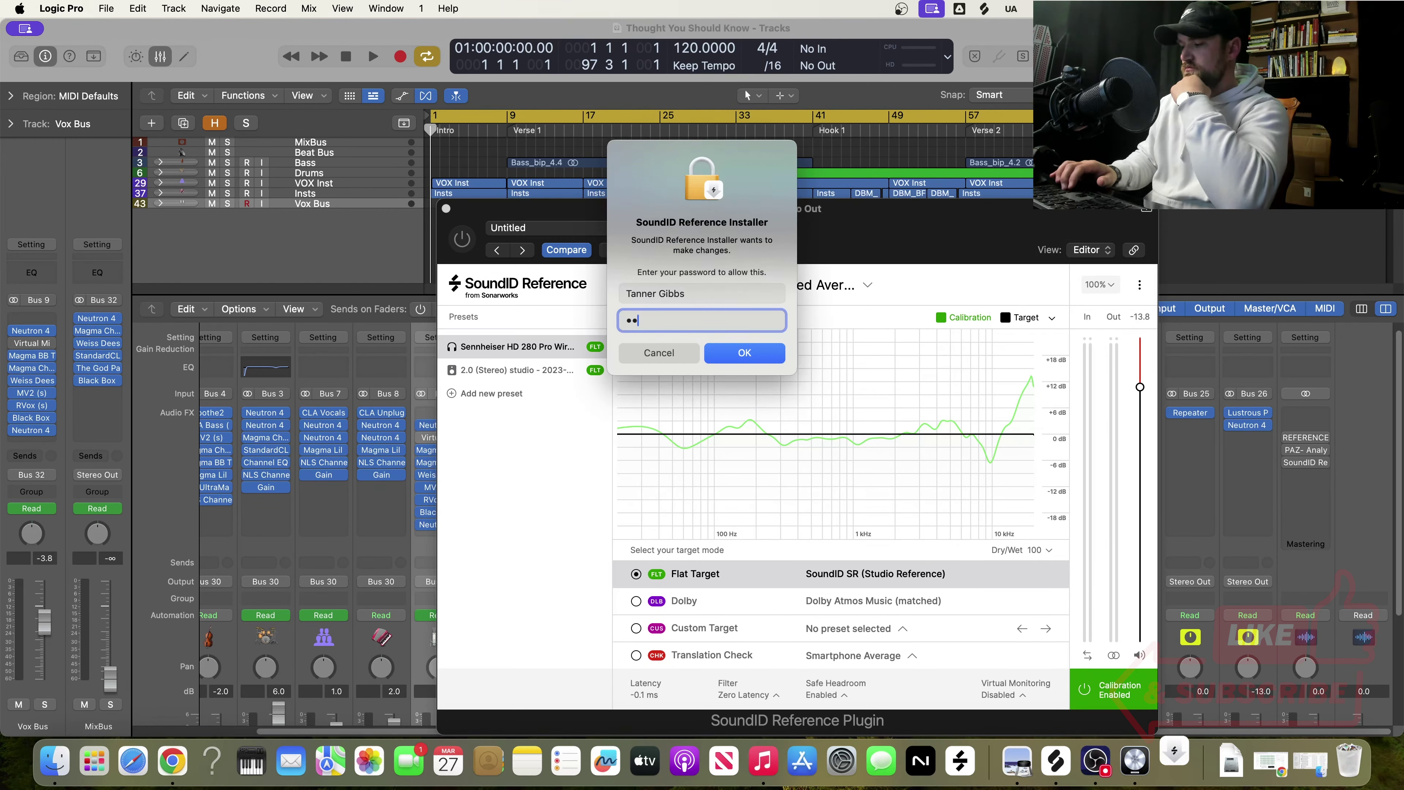
text(•••••••)
key(Return)
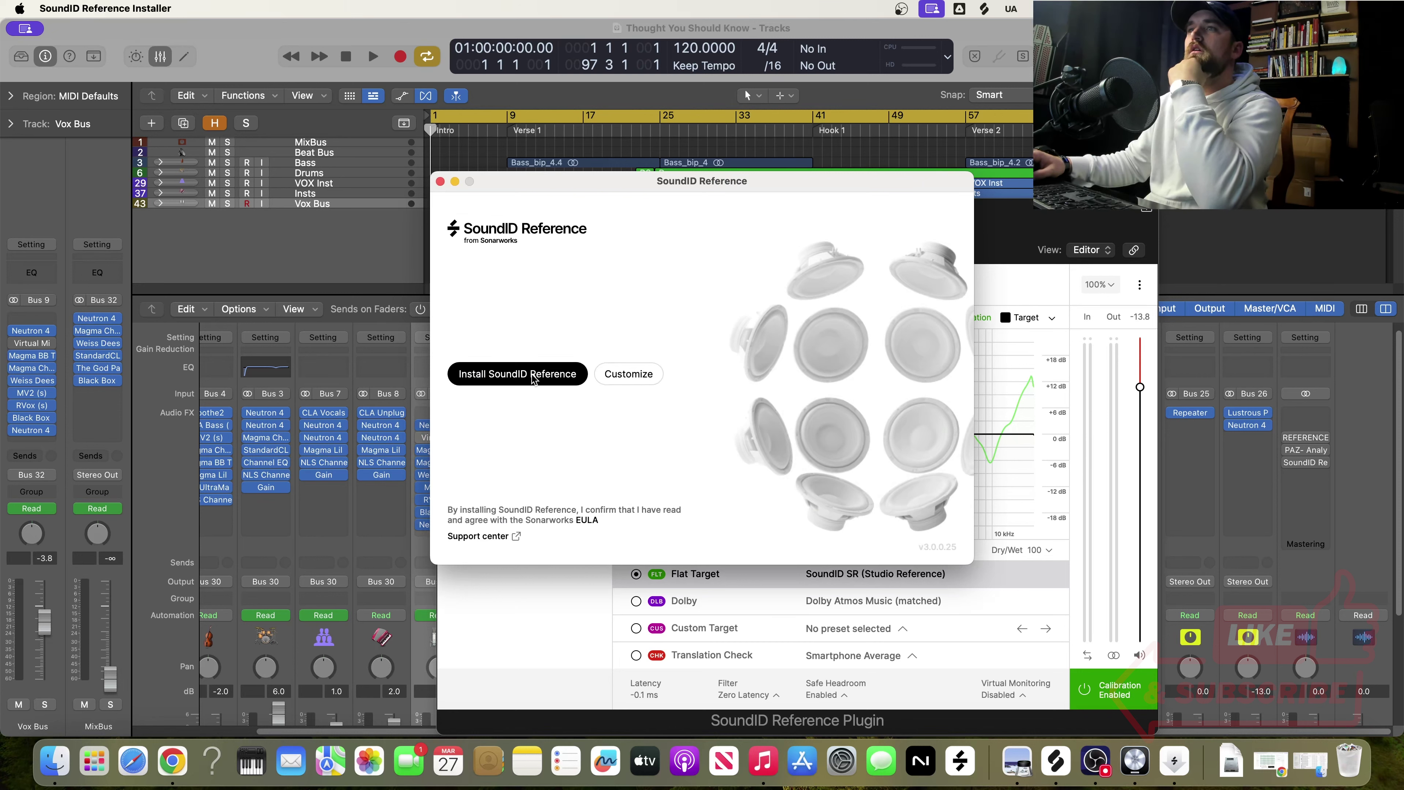
click(533, 376)
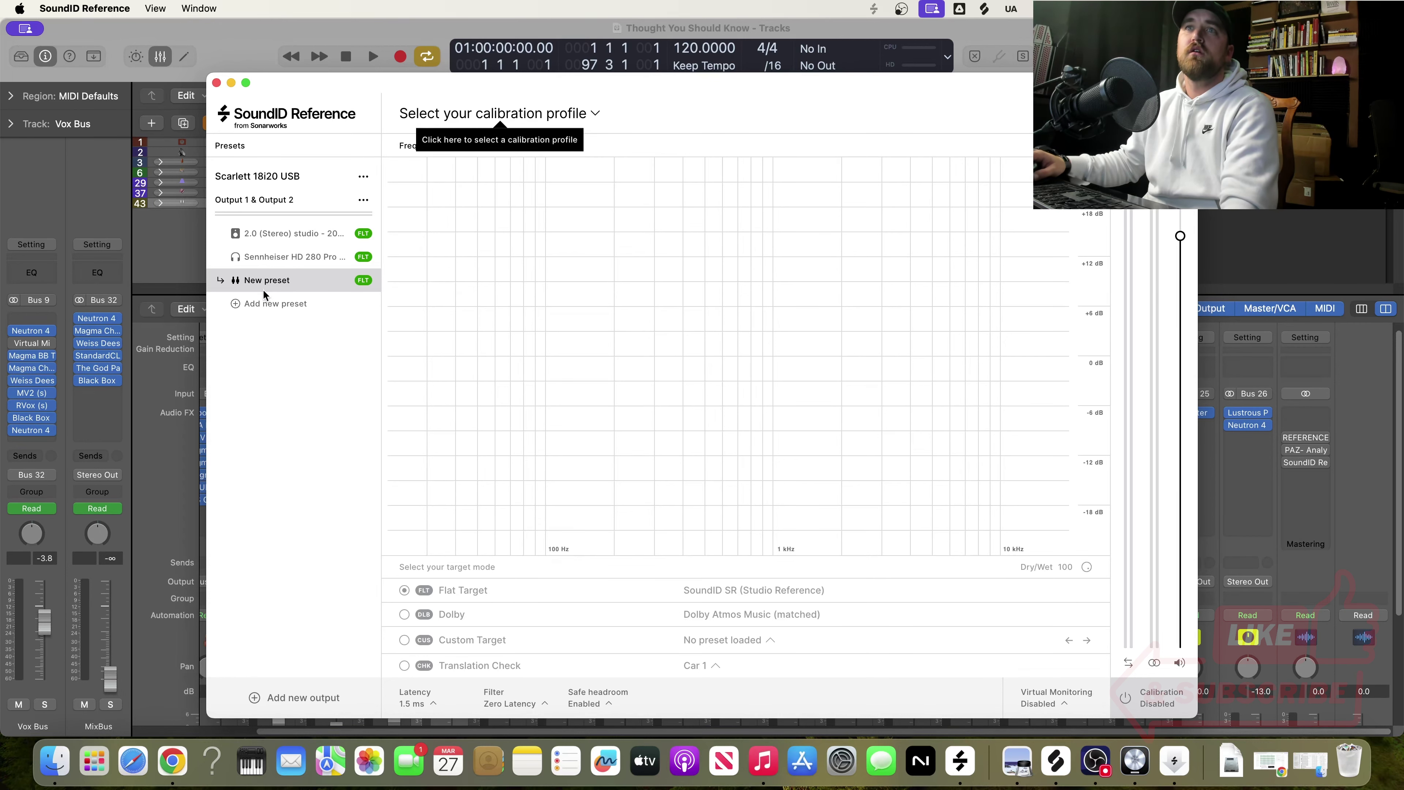
- View the "2.0 (Stereo) studio - 2023-10-28" preset's calibration curves and the options for Output 1 & Output 2
click(262, 234)
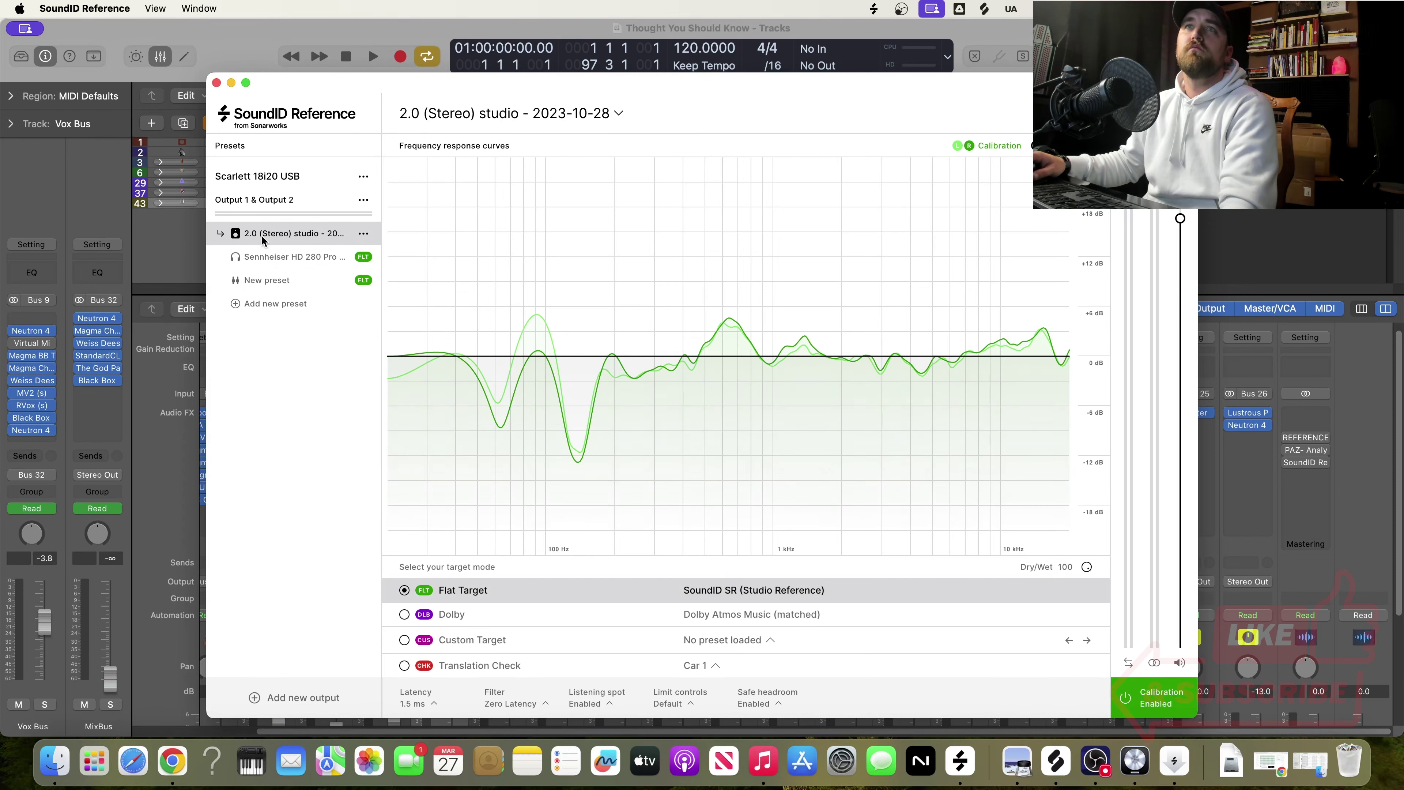
click(363, 200)
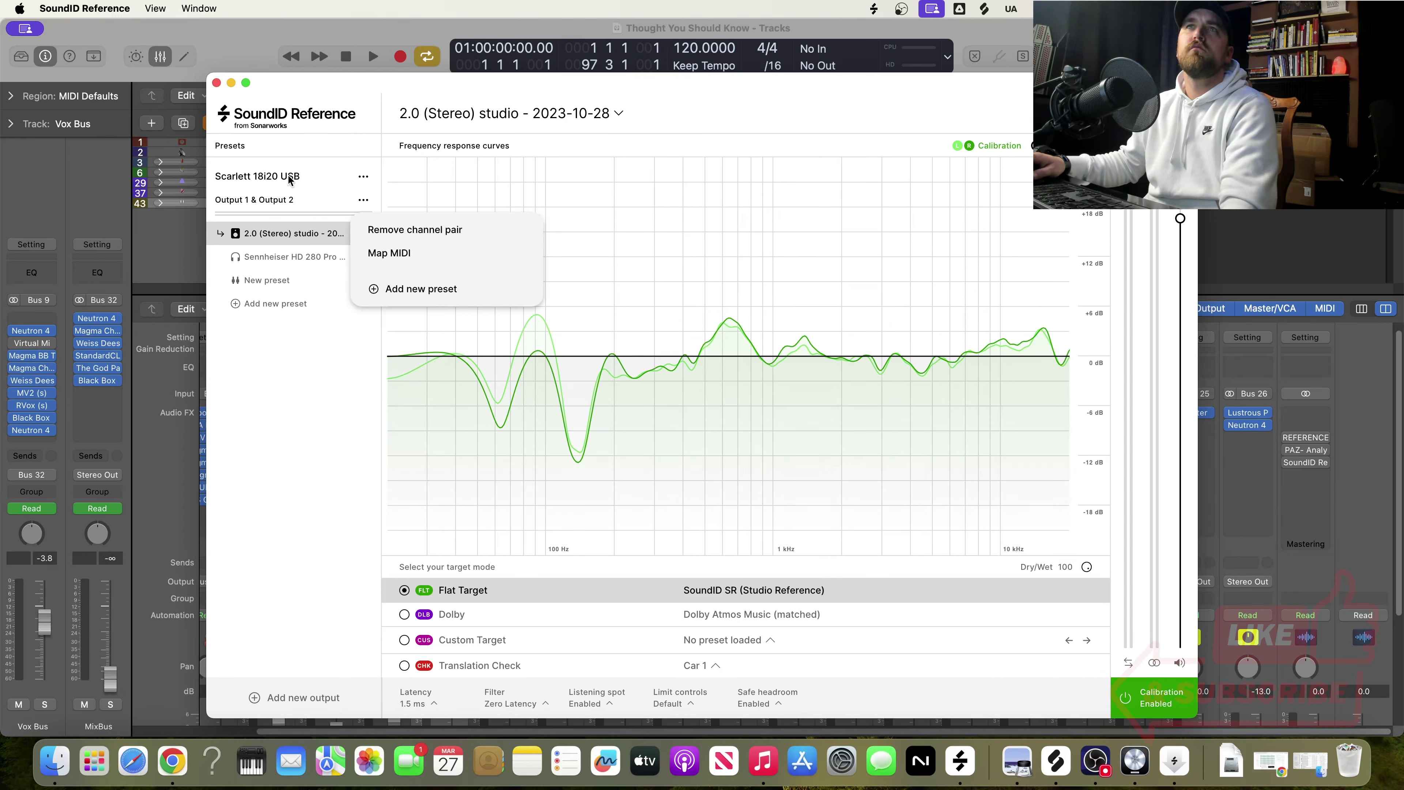
click(252, 339)
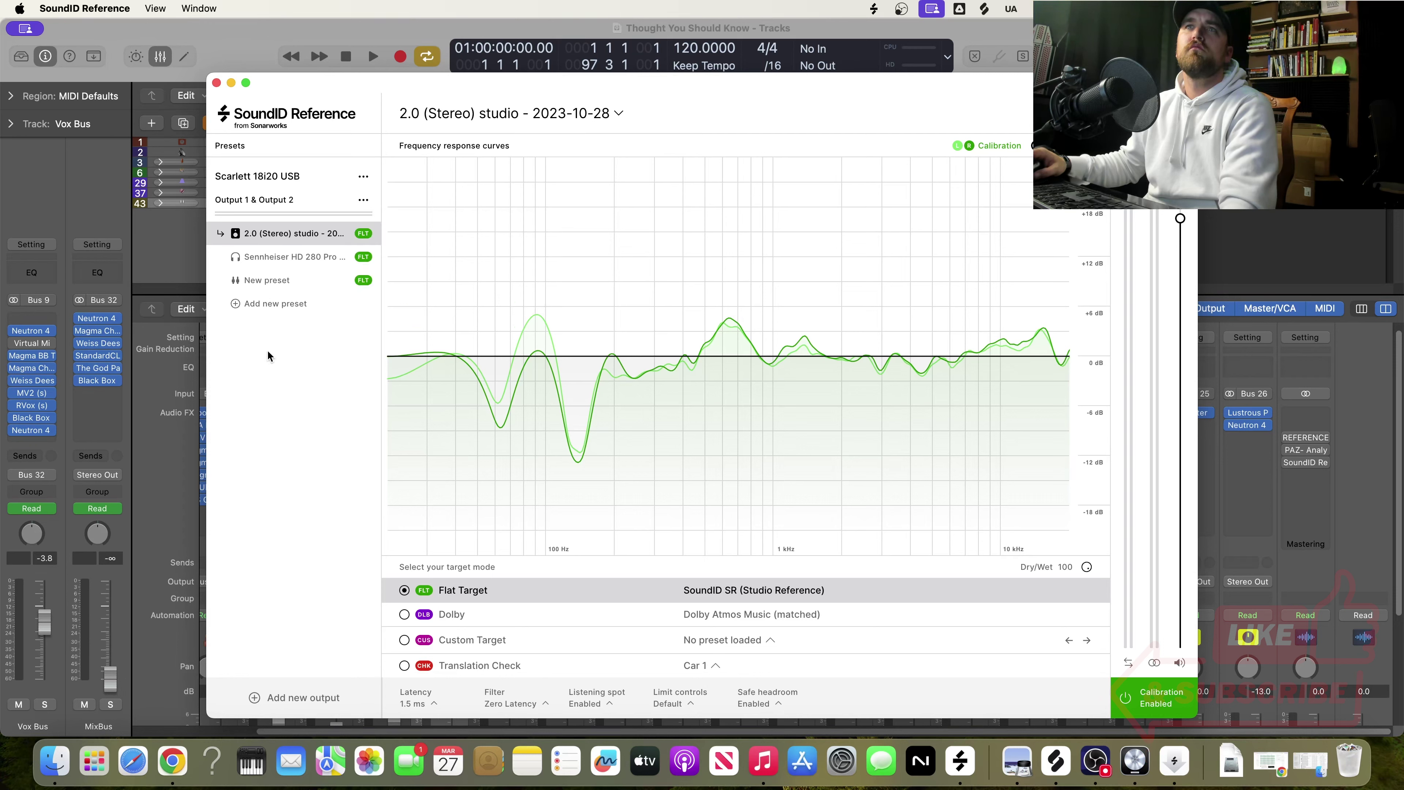
- Assign the "2.0 (Stereo) Kali IN5 - 2024-03-27" calibration profile to the new preset for Output 1 & Output 2
click(295, 279)
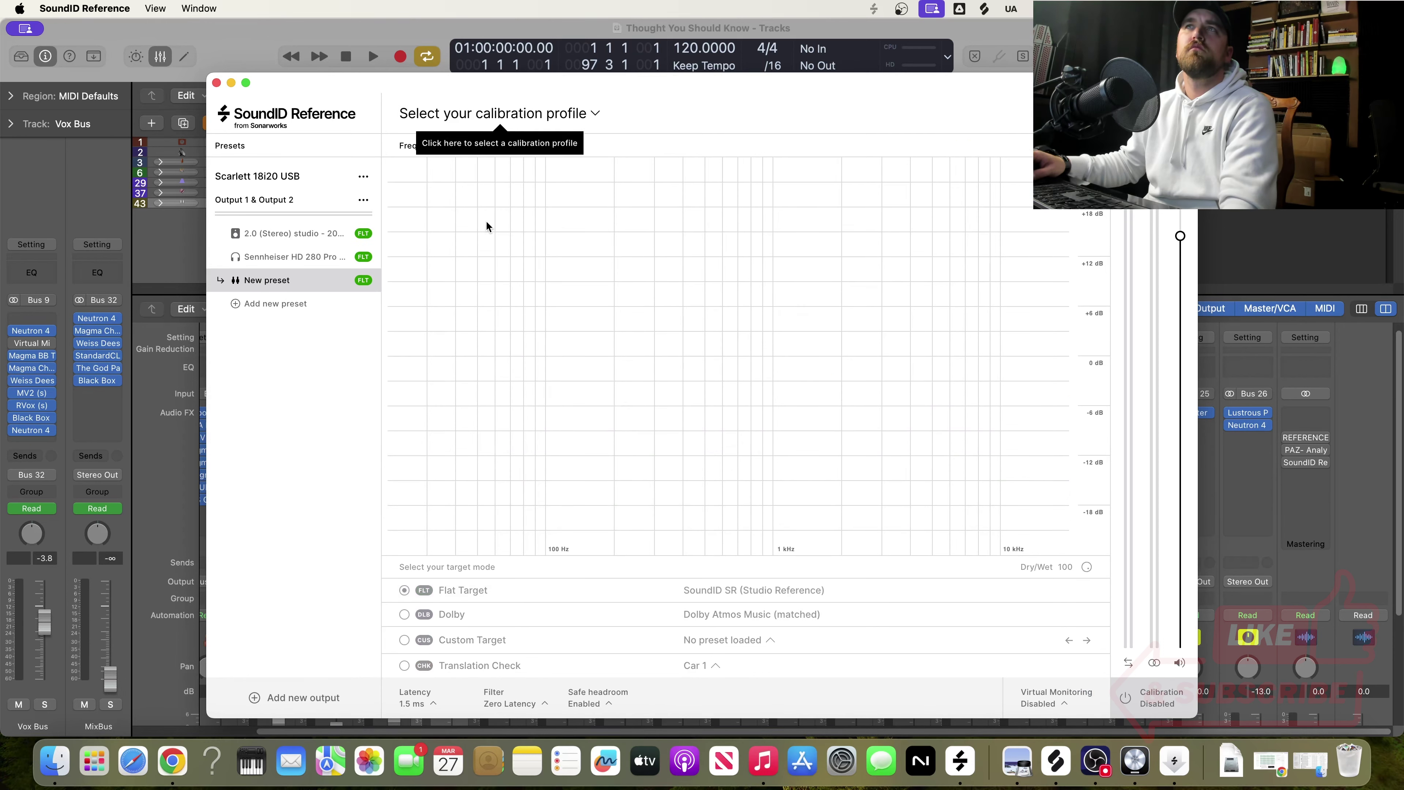
click(559, 114)
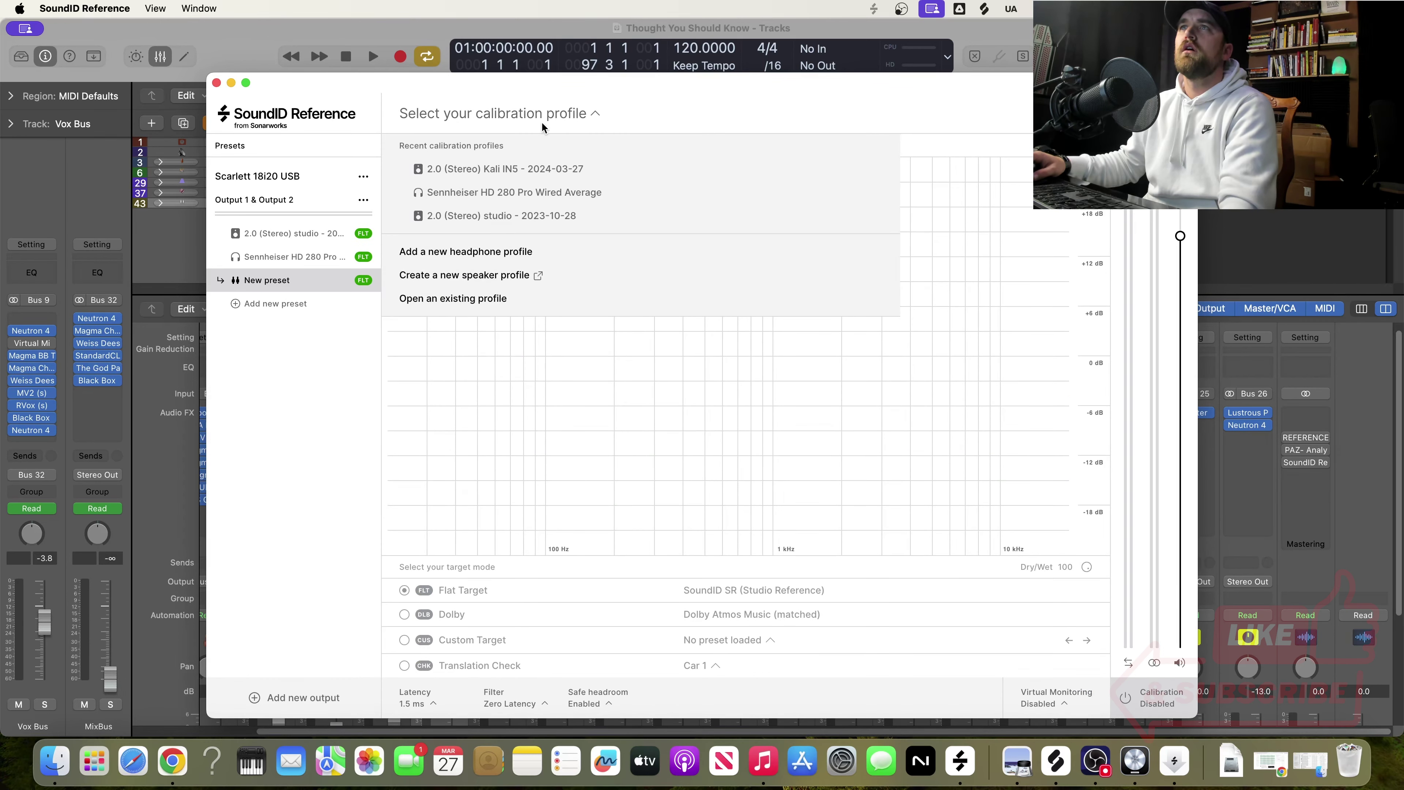
click(249, 283)
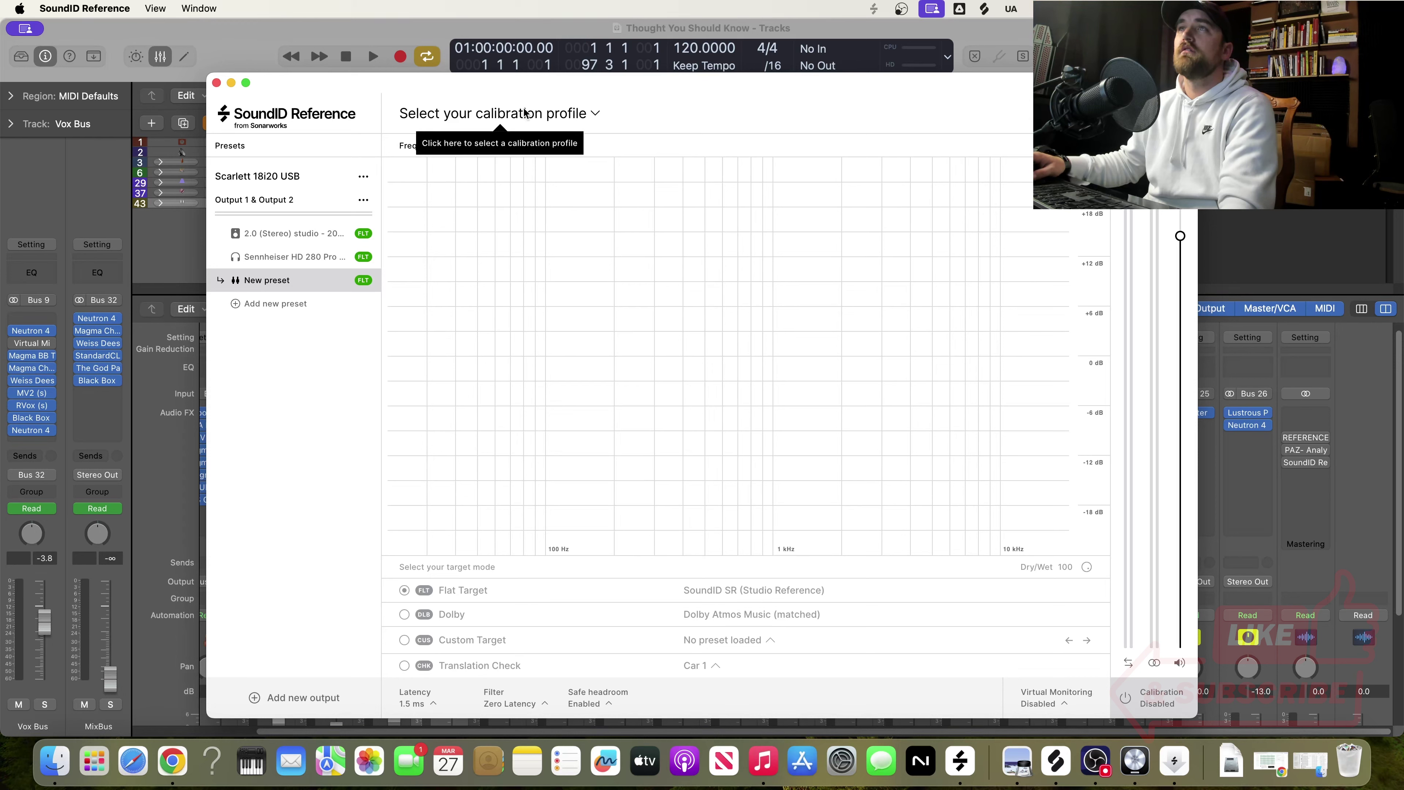
click(496, 116)
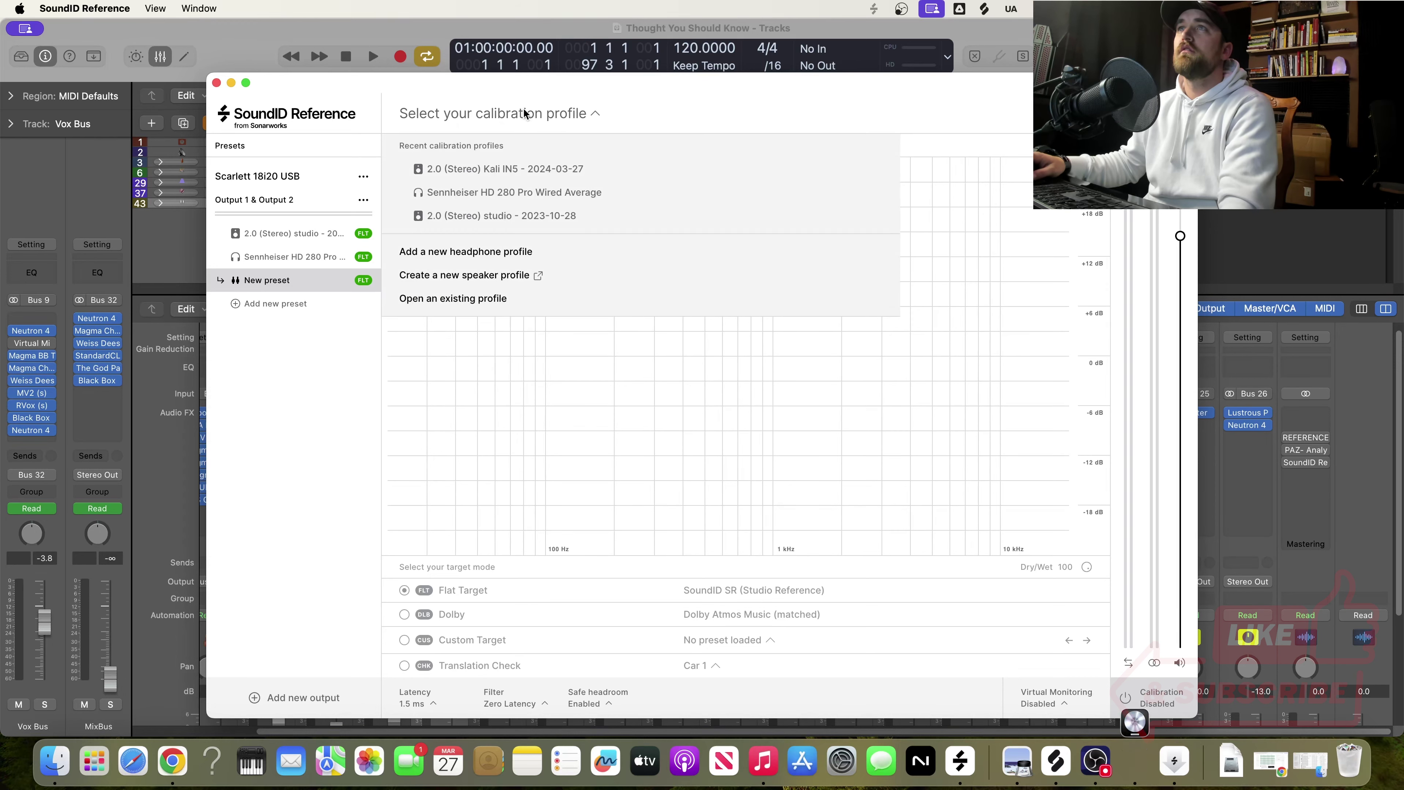
click(509, 167)
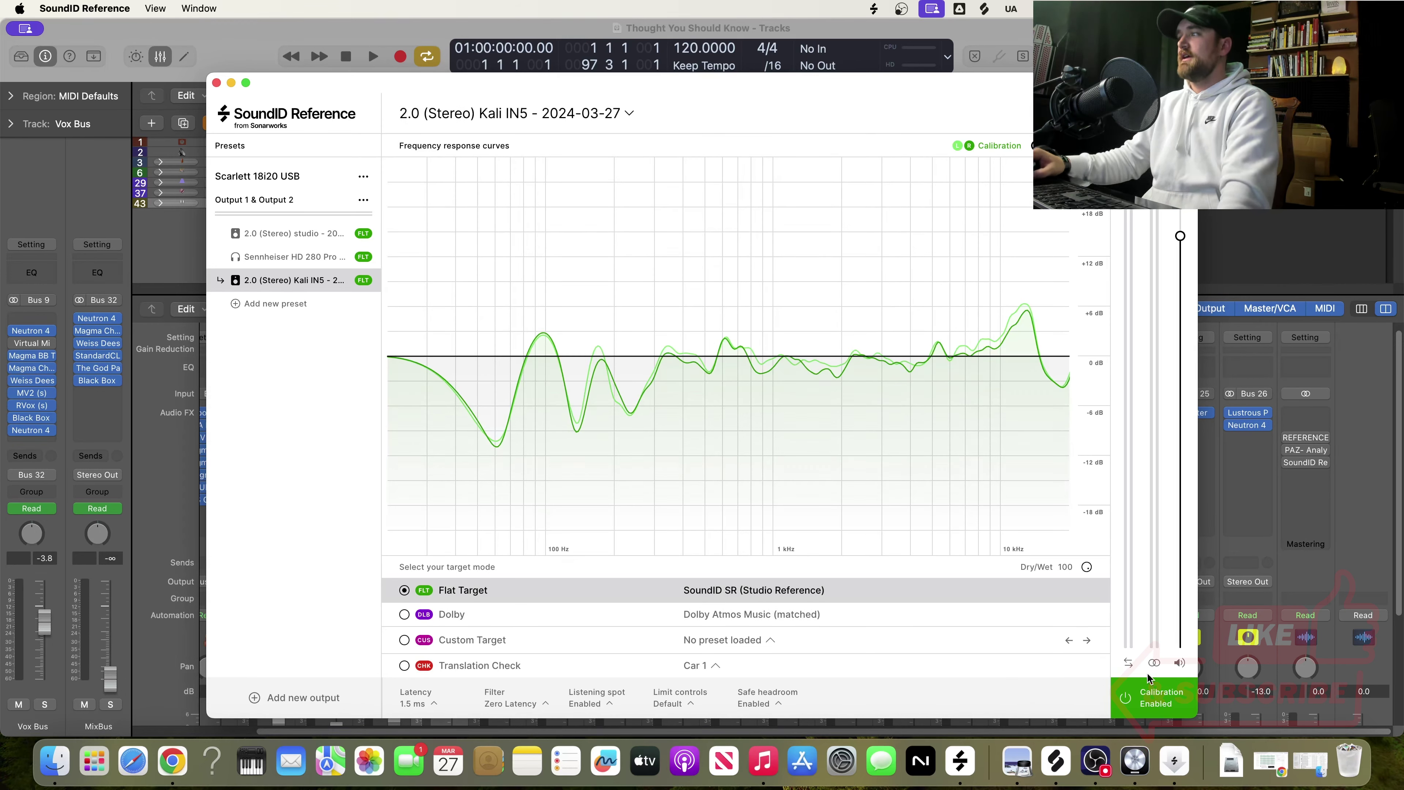
- Toggle calibration off and on to compare the uncorrected and corrected curves of the "2.0 (Stereo) Kali IN5 - 2024-03-27" profile
click(1141, 696)
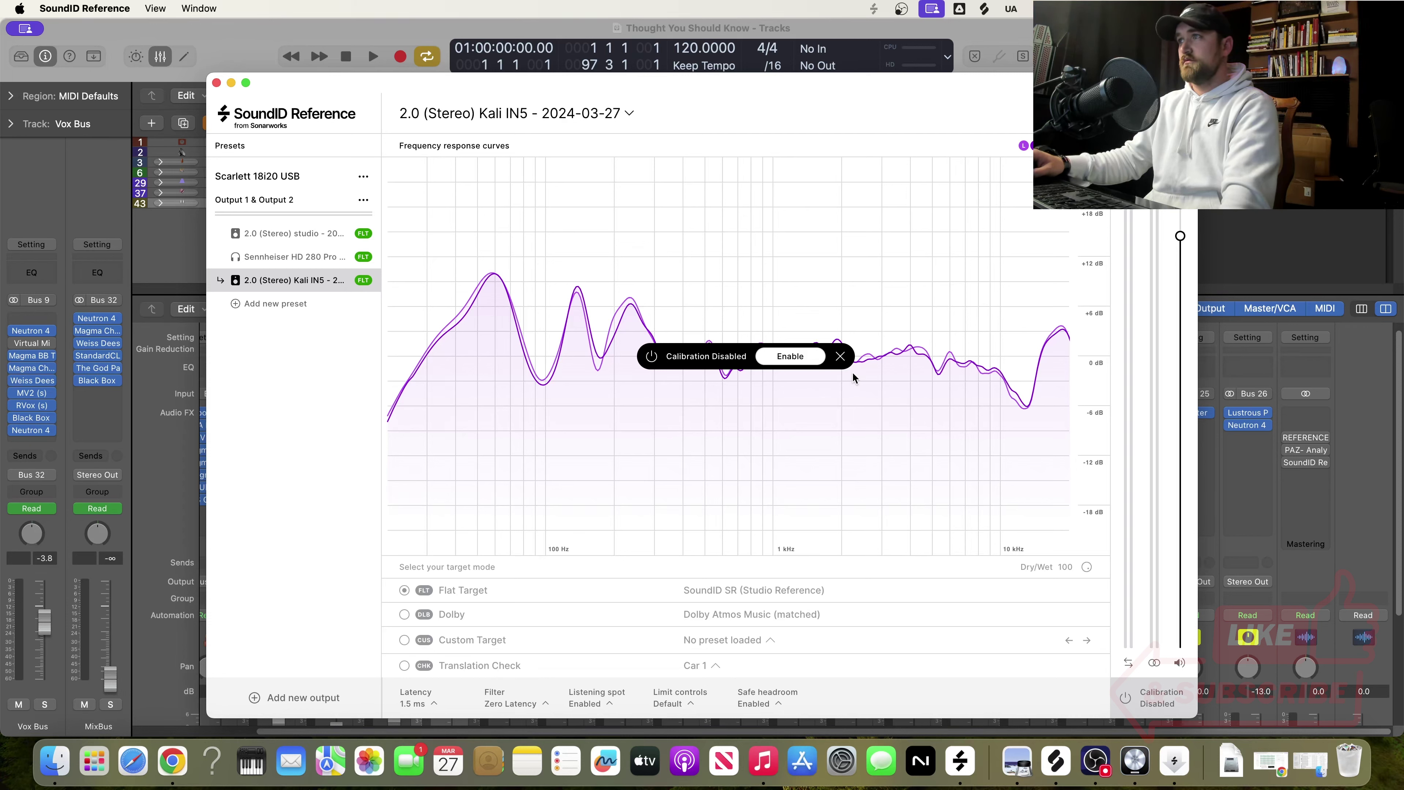
click(840, 357)
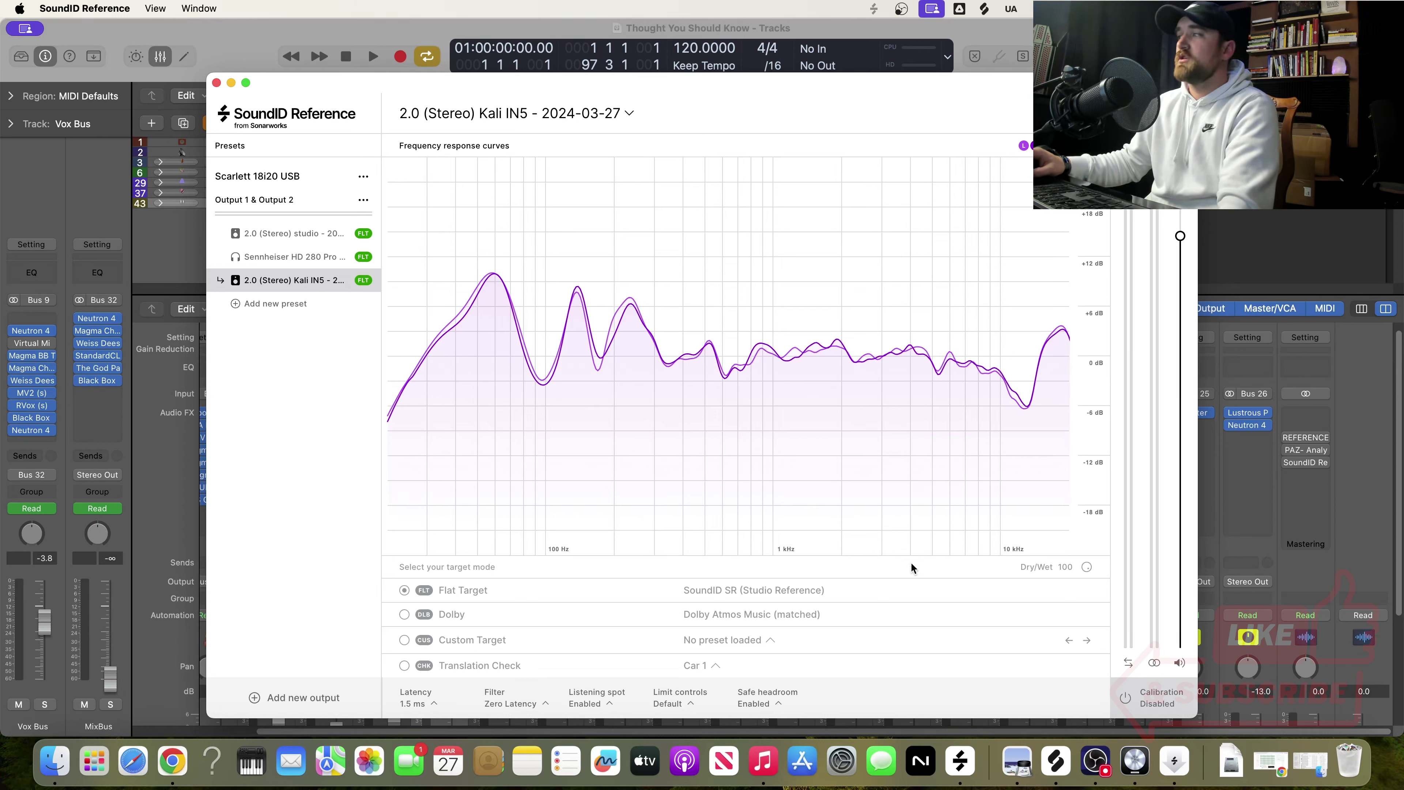
click(1117, 695)
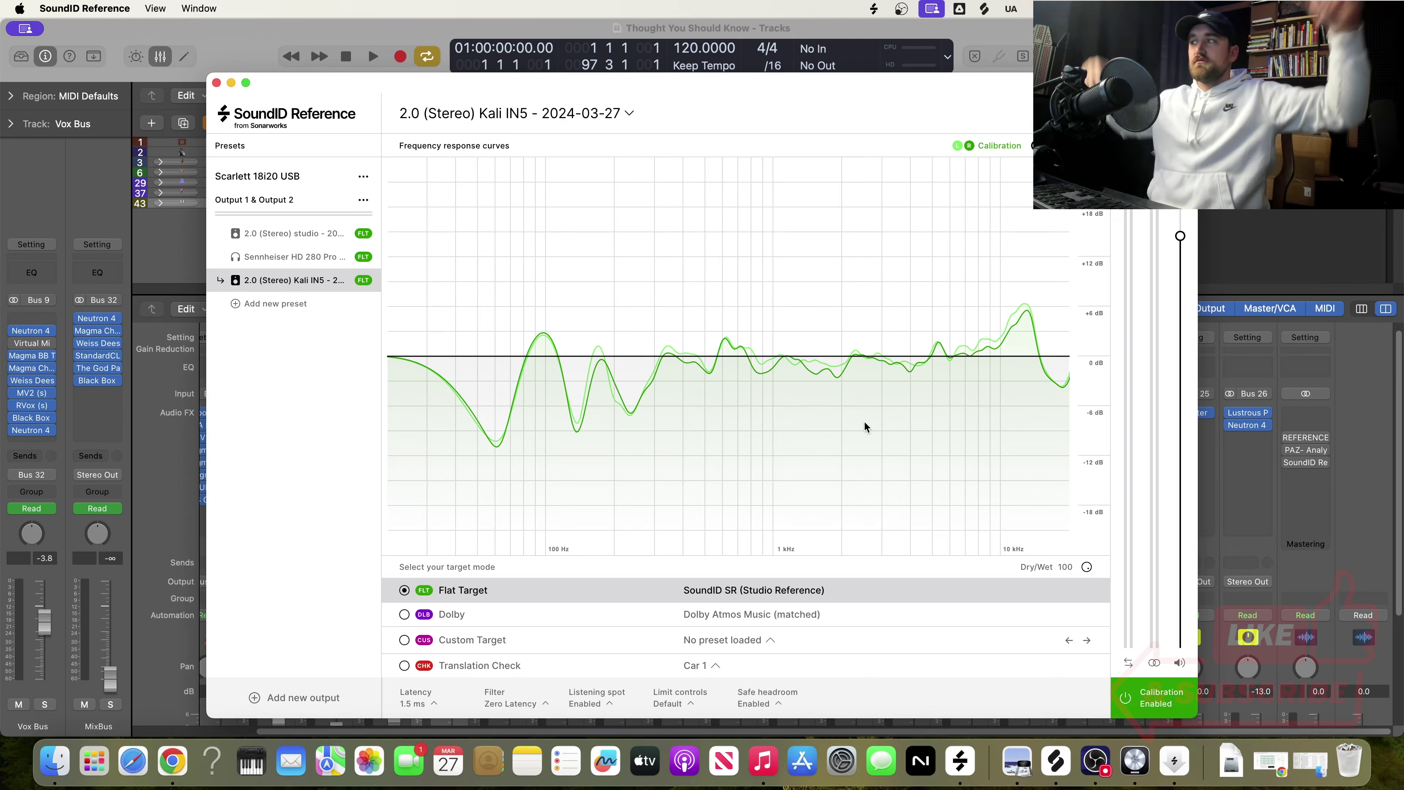
click(1136, 692)
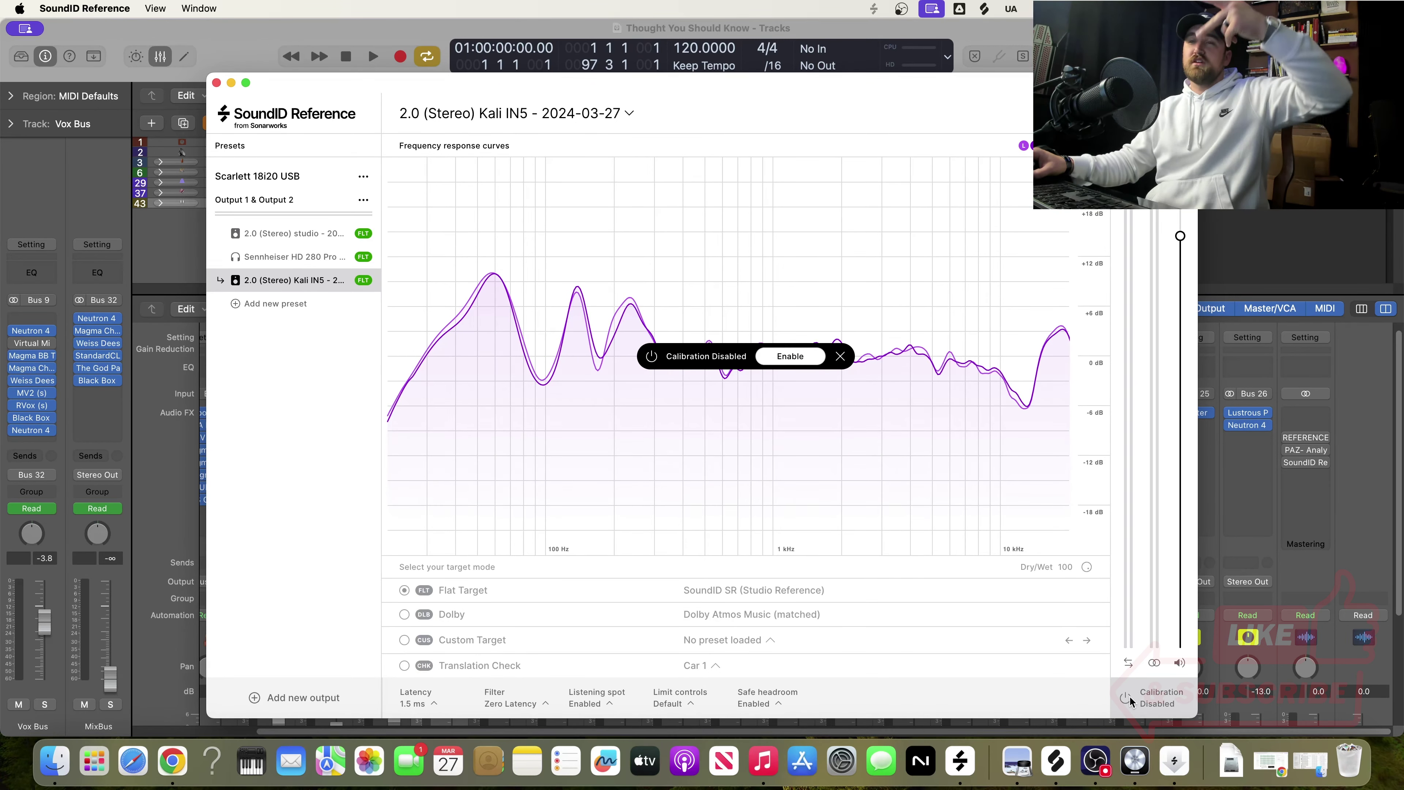
click(1128, 696)
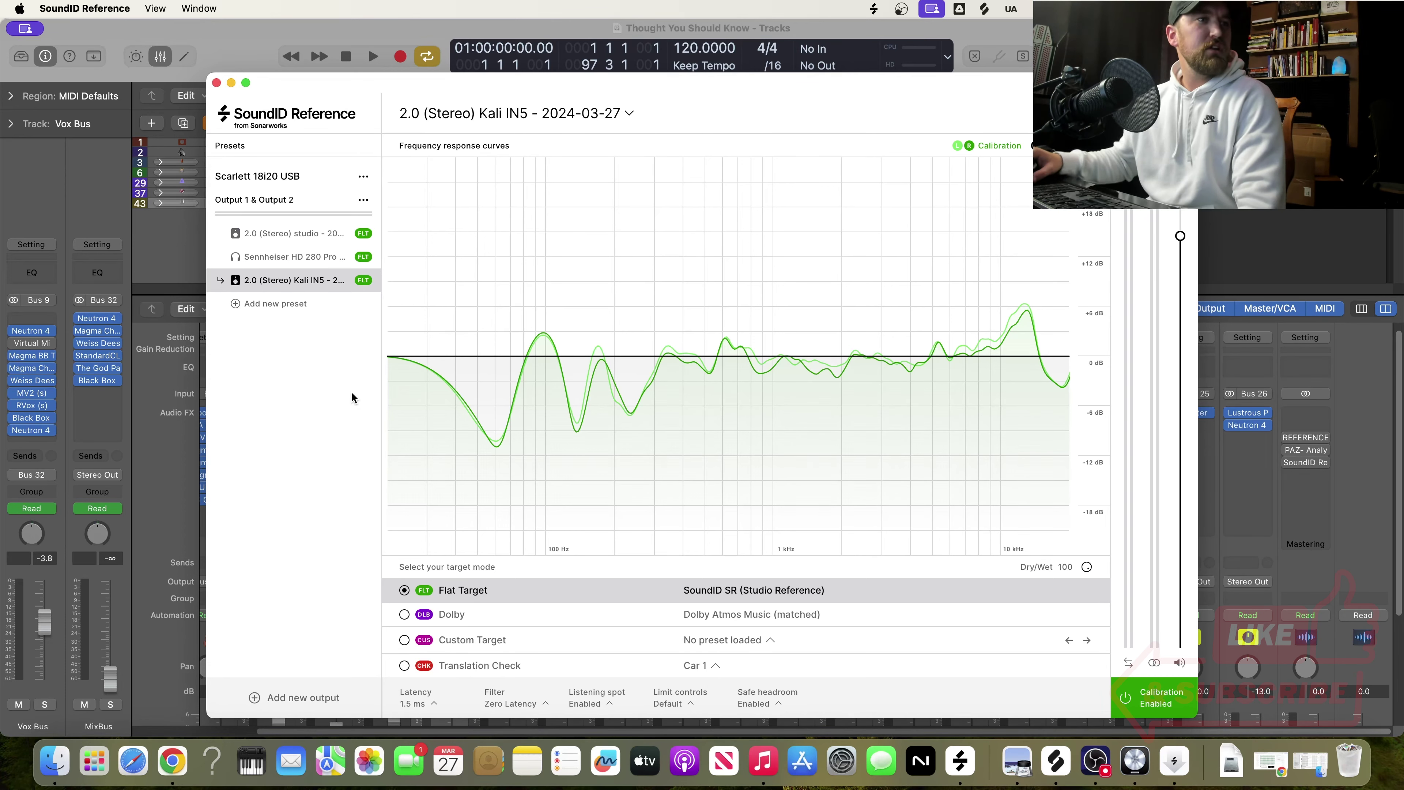
- Finish the SoundID Reference installer by launching the app, and dismiss the missing-driver alert in Logic Pro
click(231, 83)
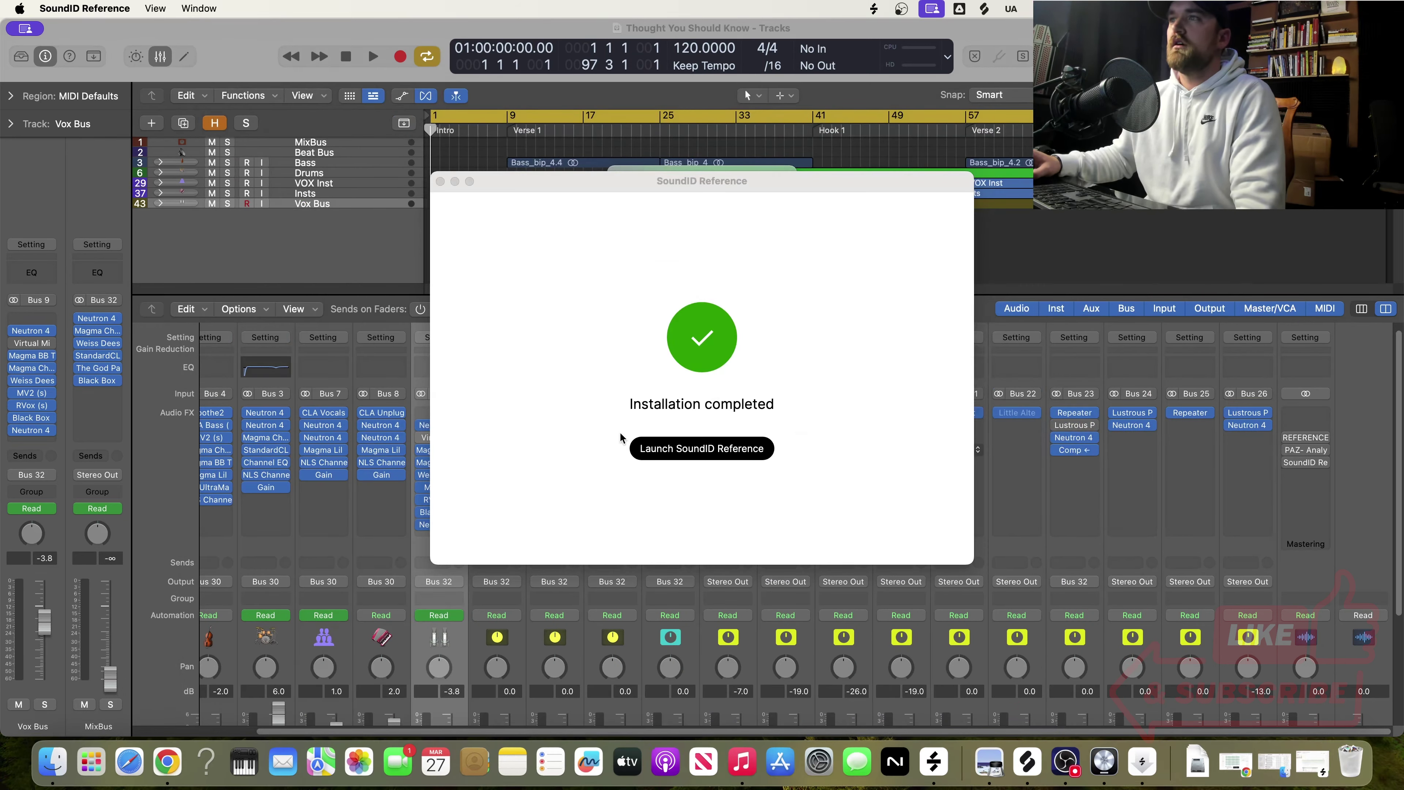
click(666, 445)
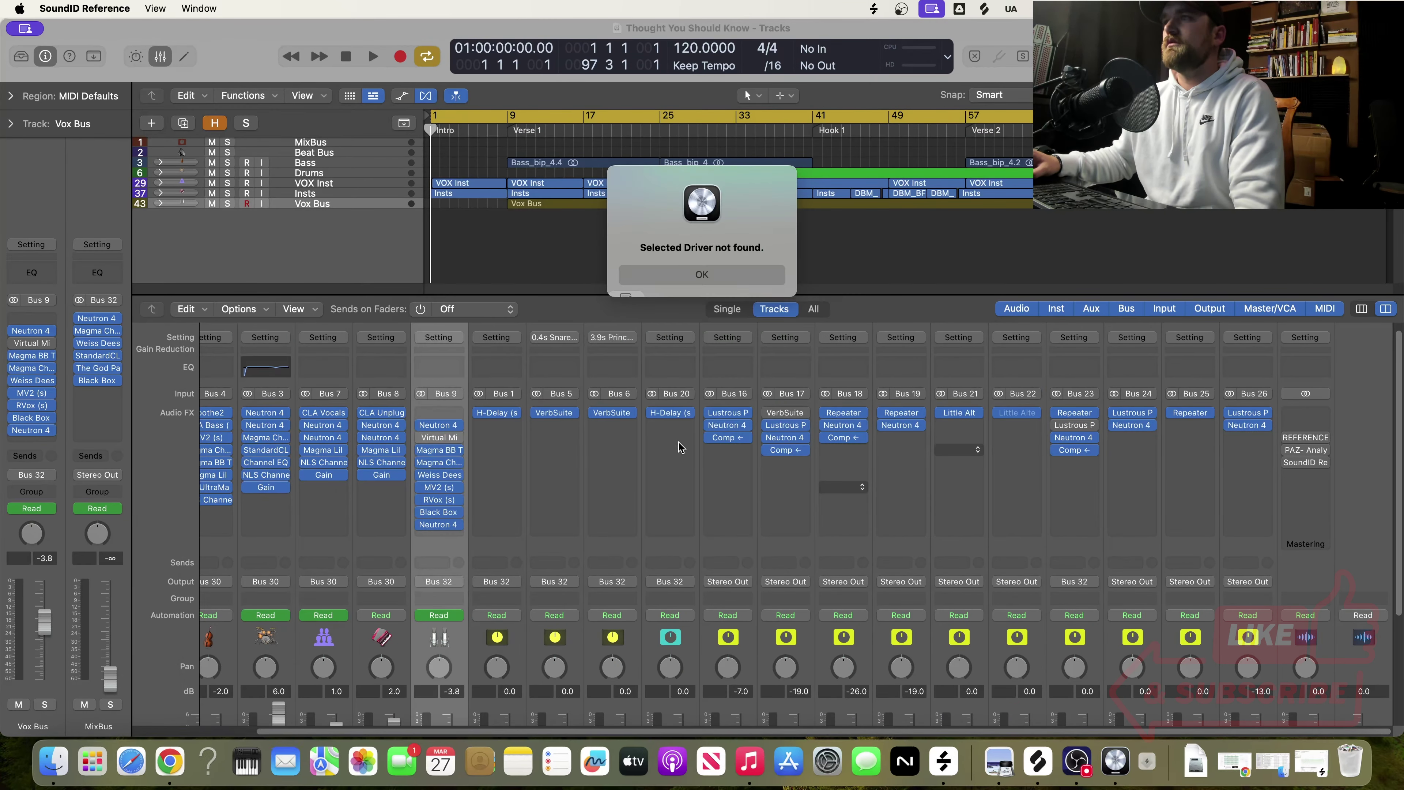
click(701, 275)
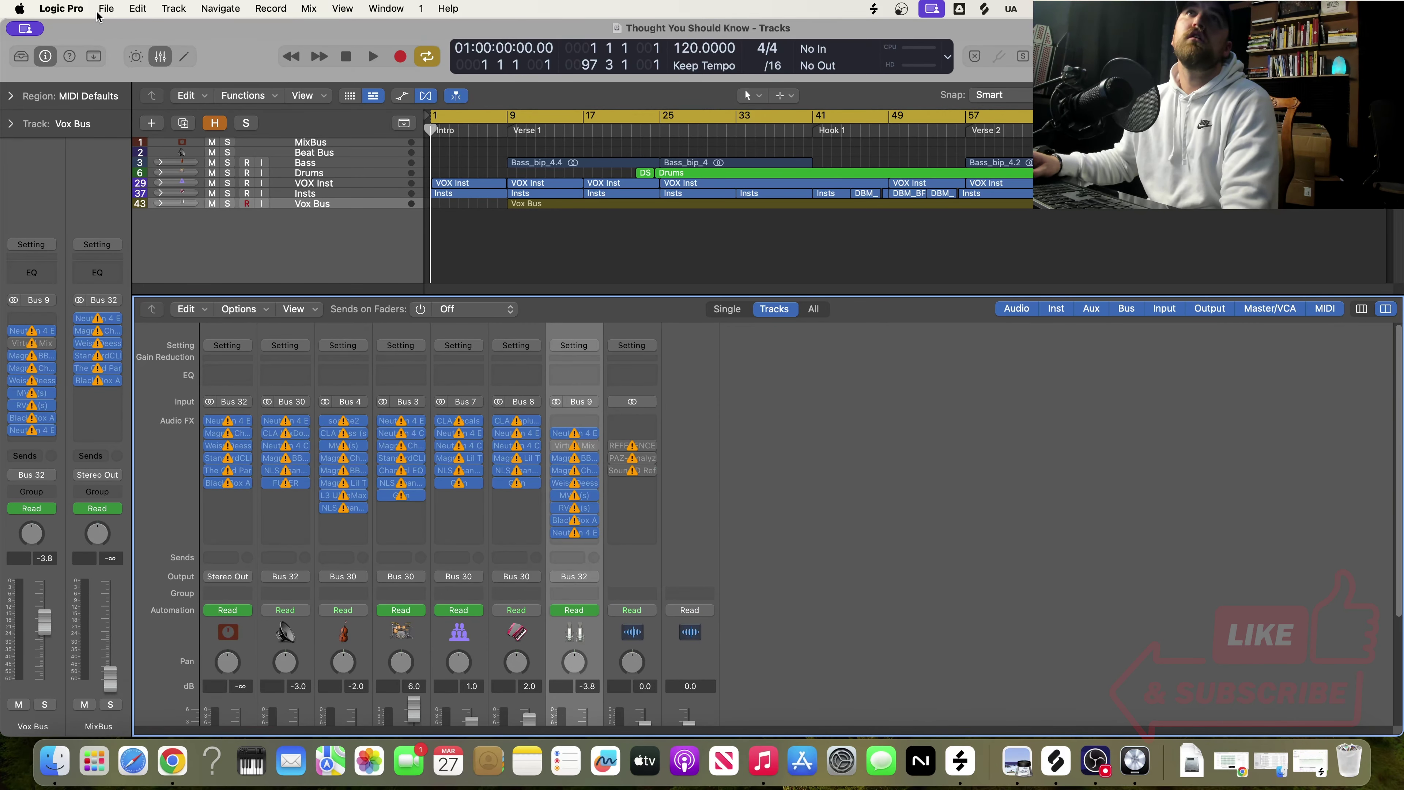
- Quit Logic Pro without saving the changes to "Thought You Should Know"
click(77, 13)
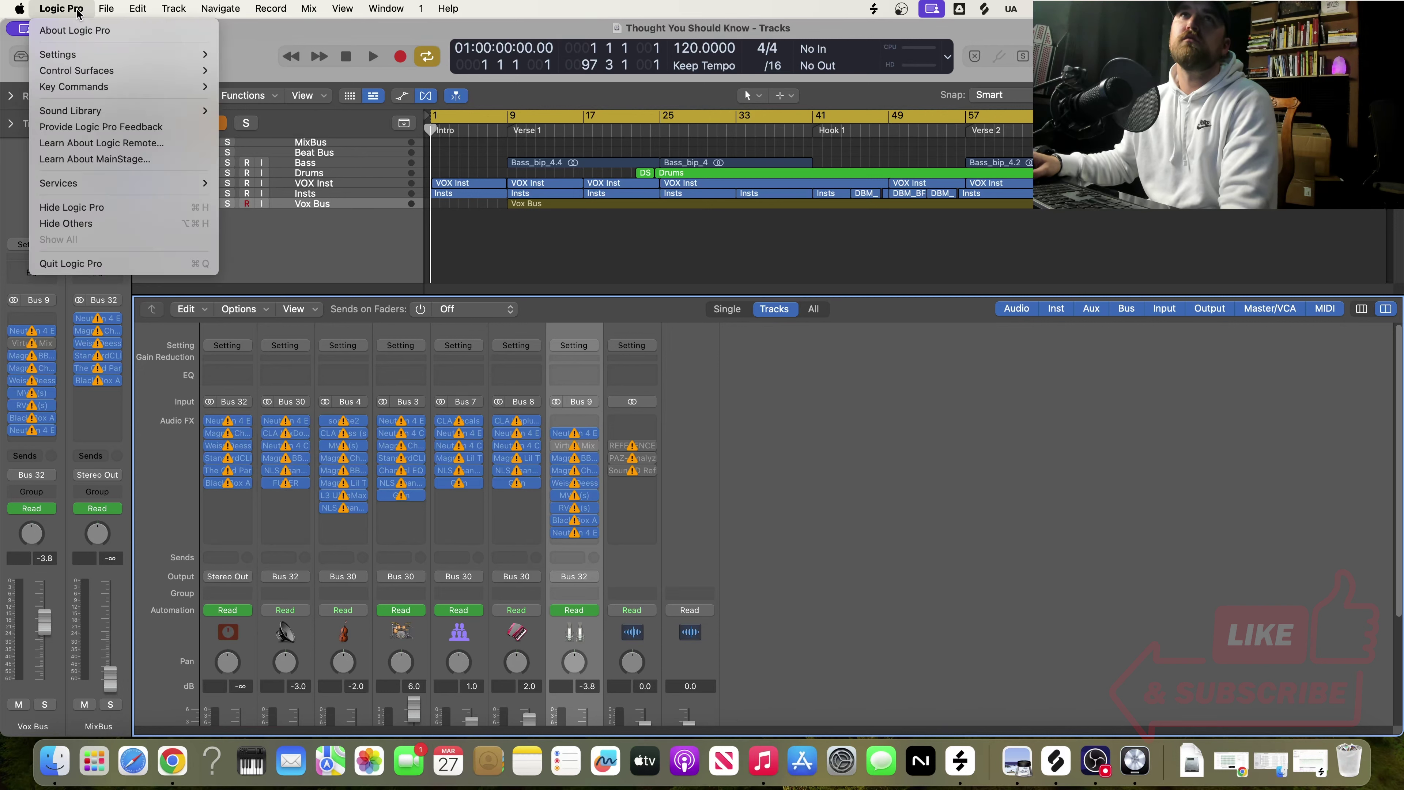
click(146, 264)
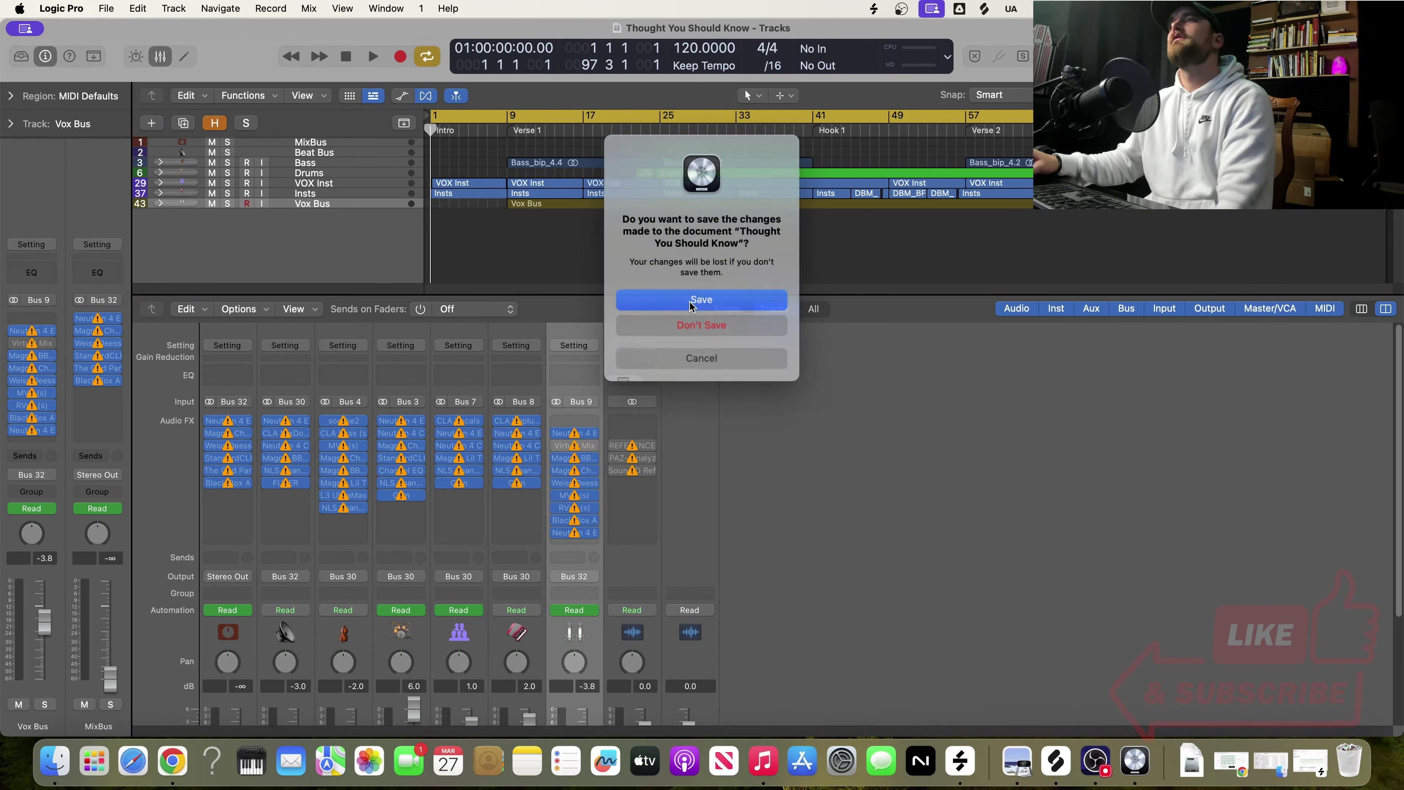
click(718, 326)
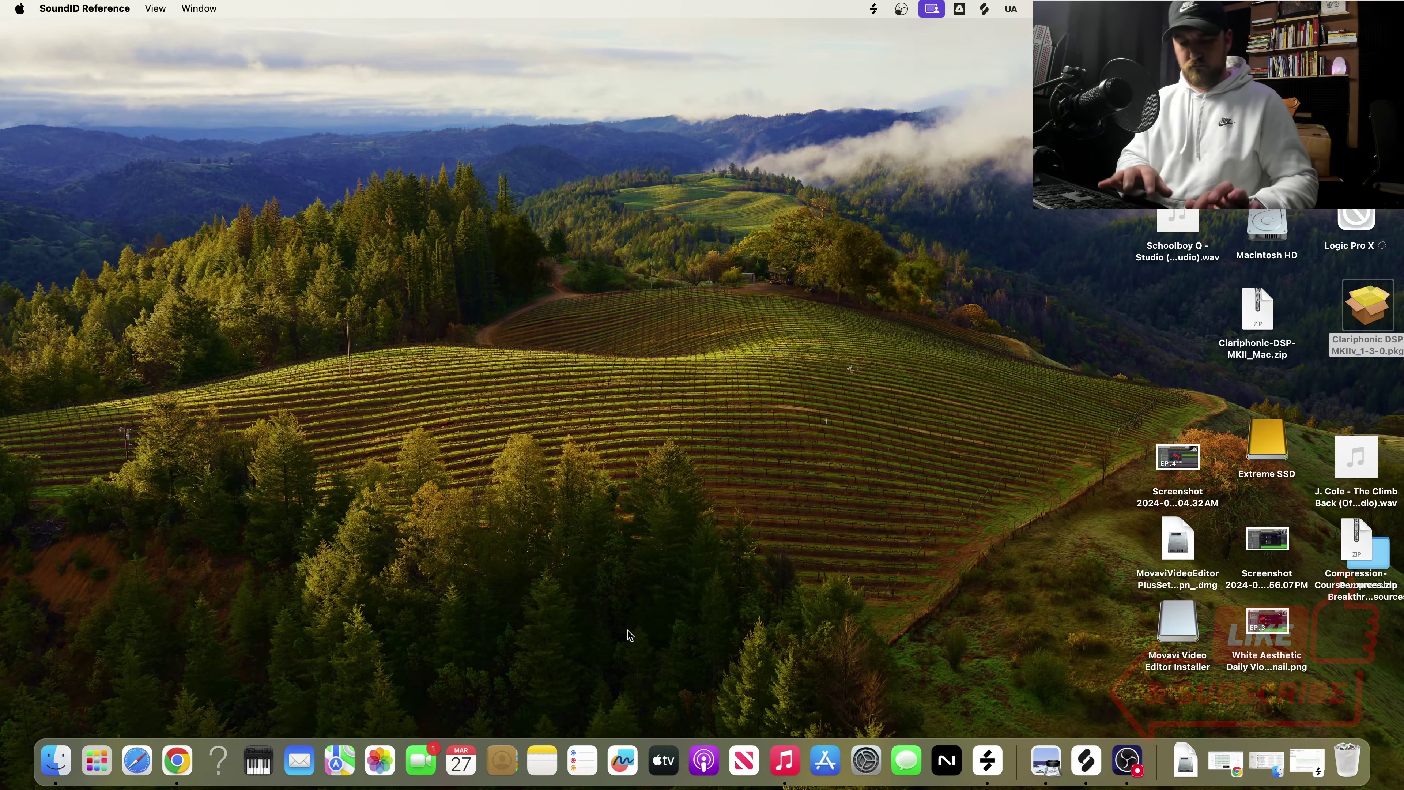
- Relaunch Logic Pro, reopen the "Thought You Should Know" project and dismiss the expired Weiss Deess licence notice
key(super+space)
text(logic)
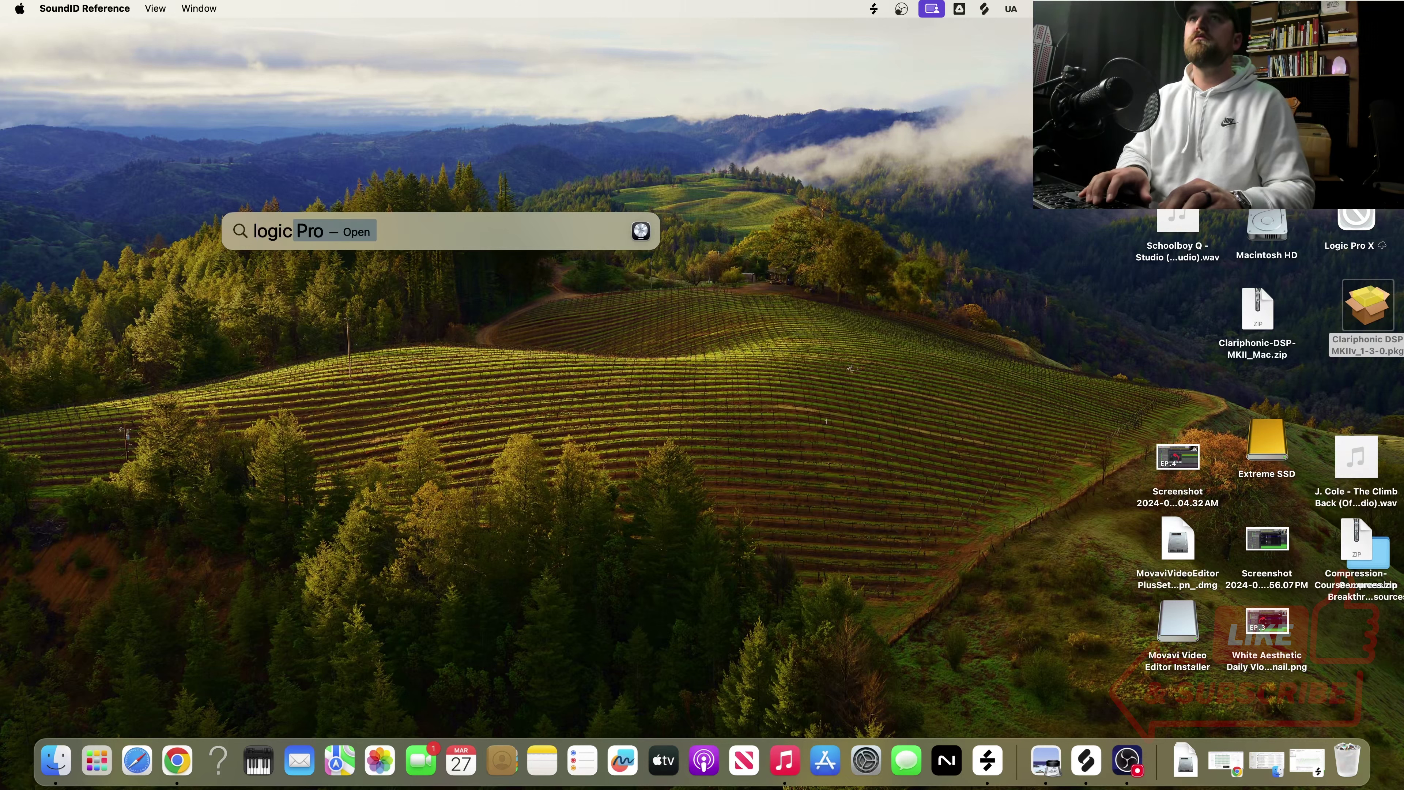
key(Return)
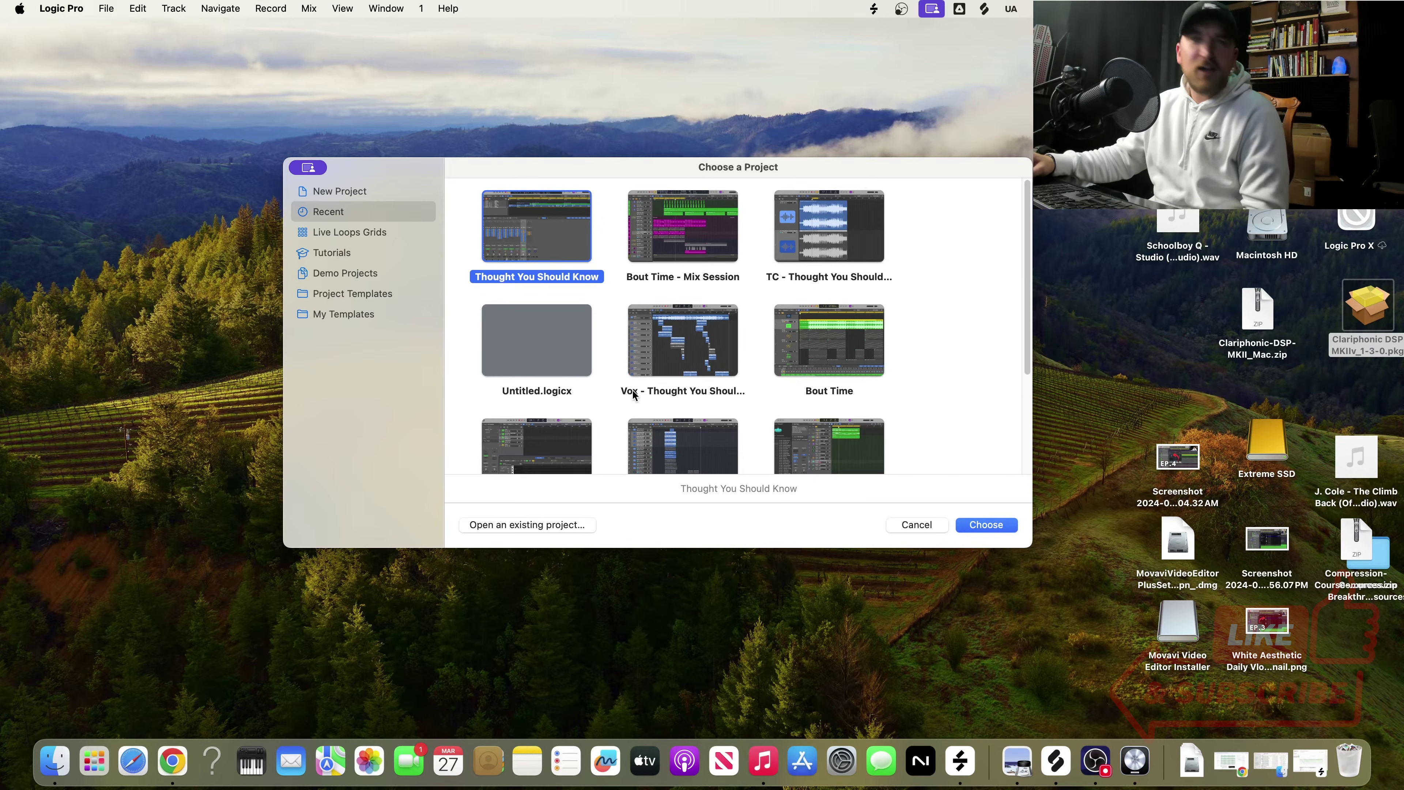
double_click(578, 265)
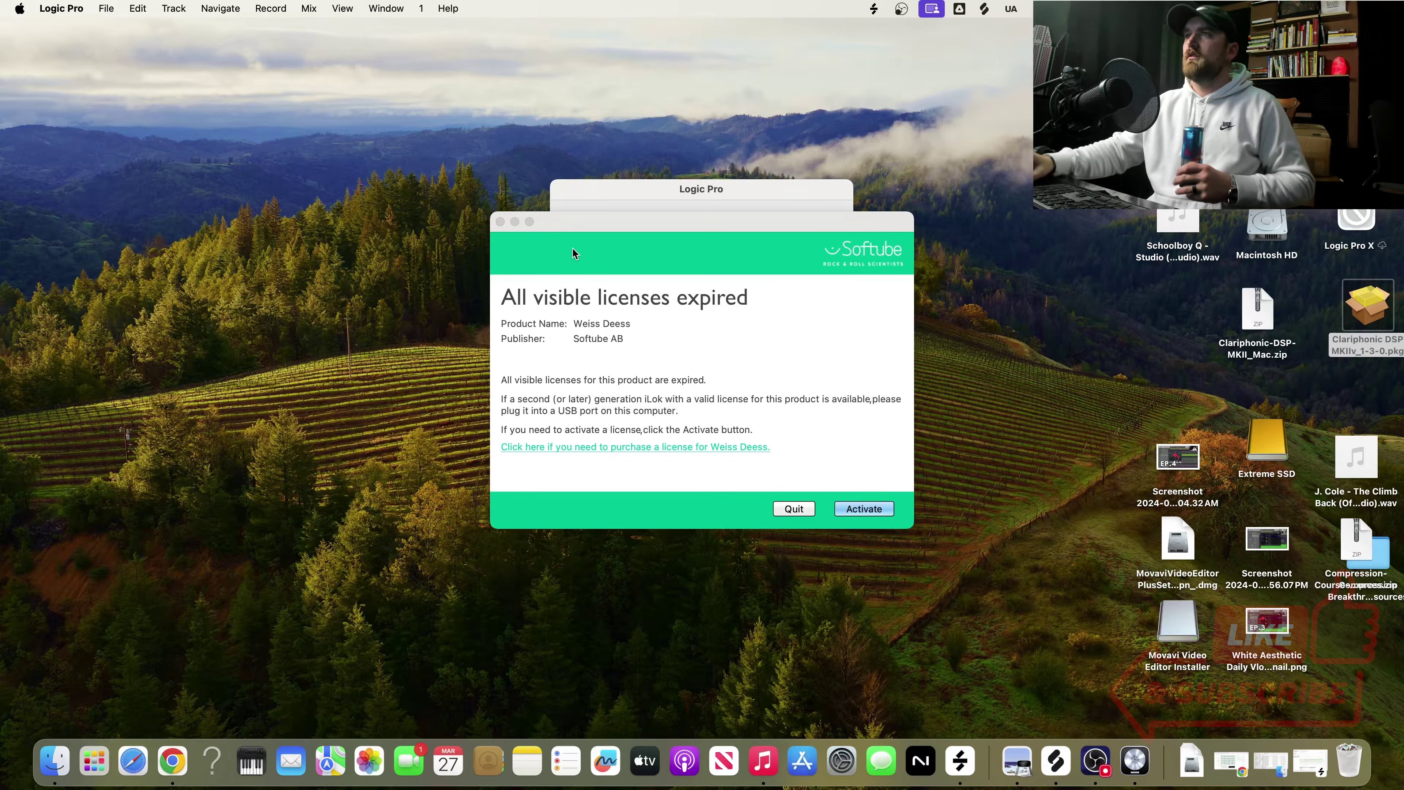
click(792, 513)
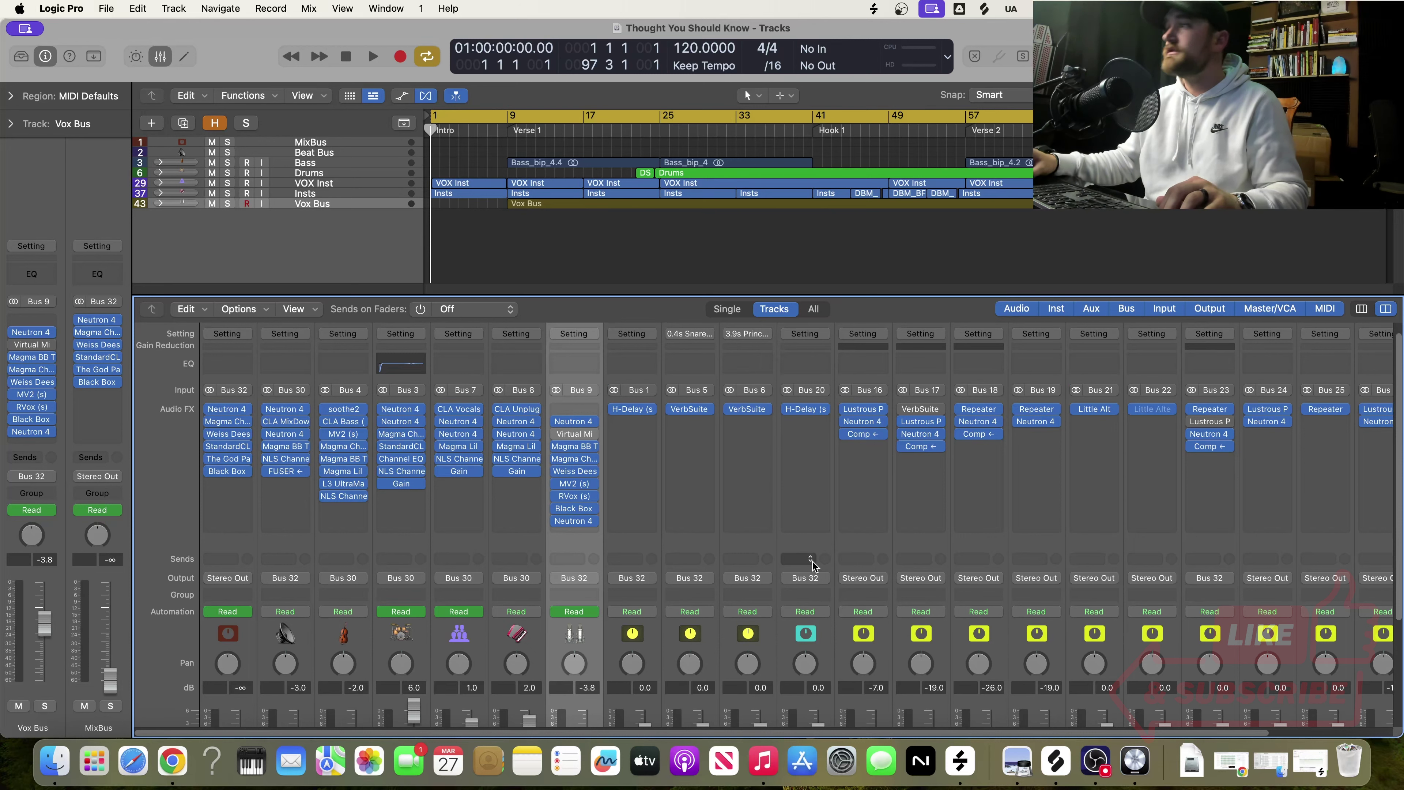
- Add a "2.0 (Stereo) Kali IN5 - 2024-03-27" preset in the Stereo Out channel's SoundID Reference plug-in and switch the plug-in on
scroll(1045, 589, right, 3)
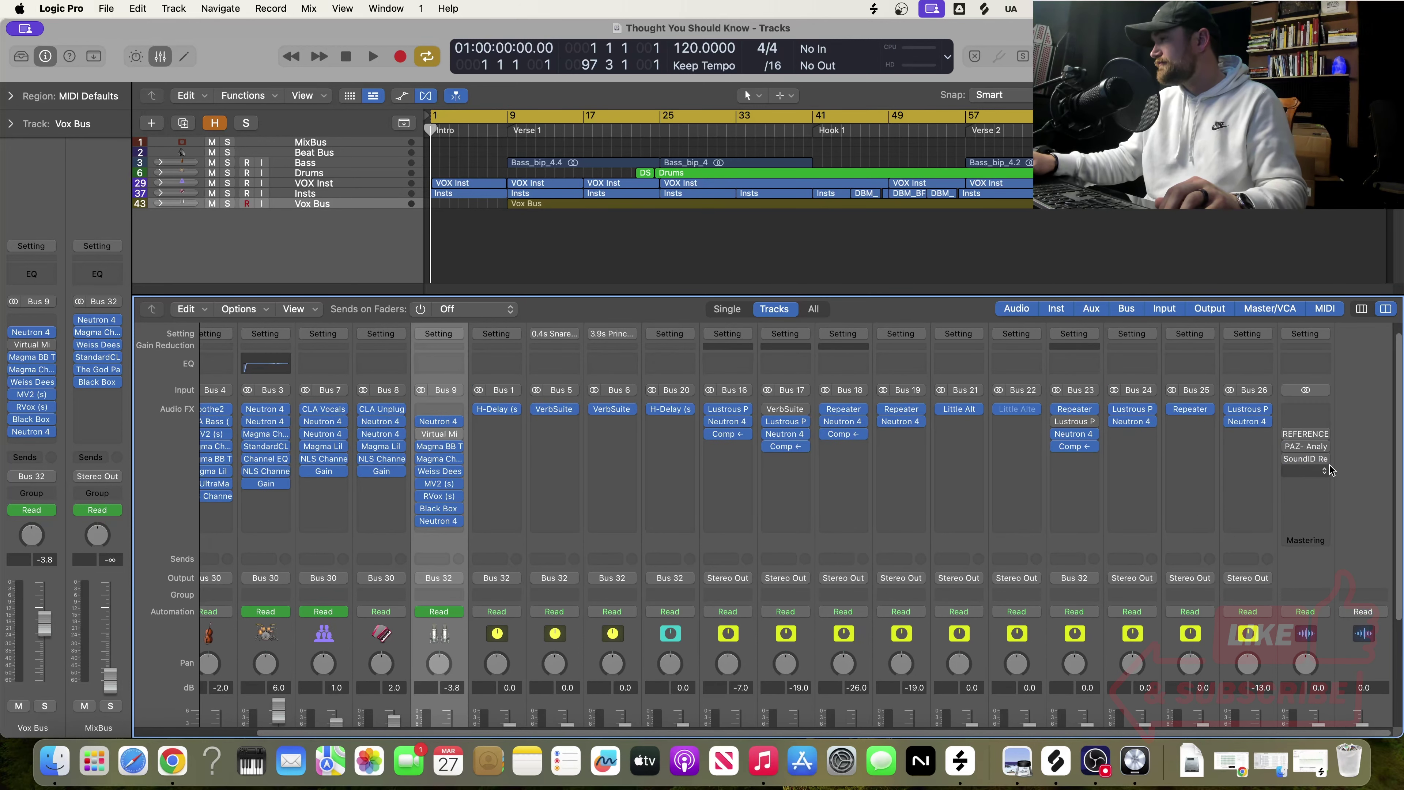
click(1310, 461)
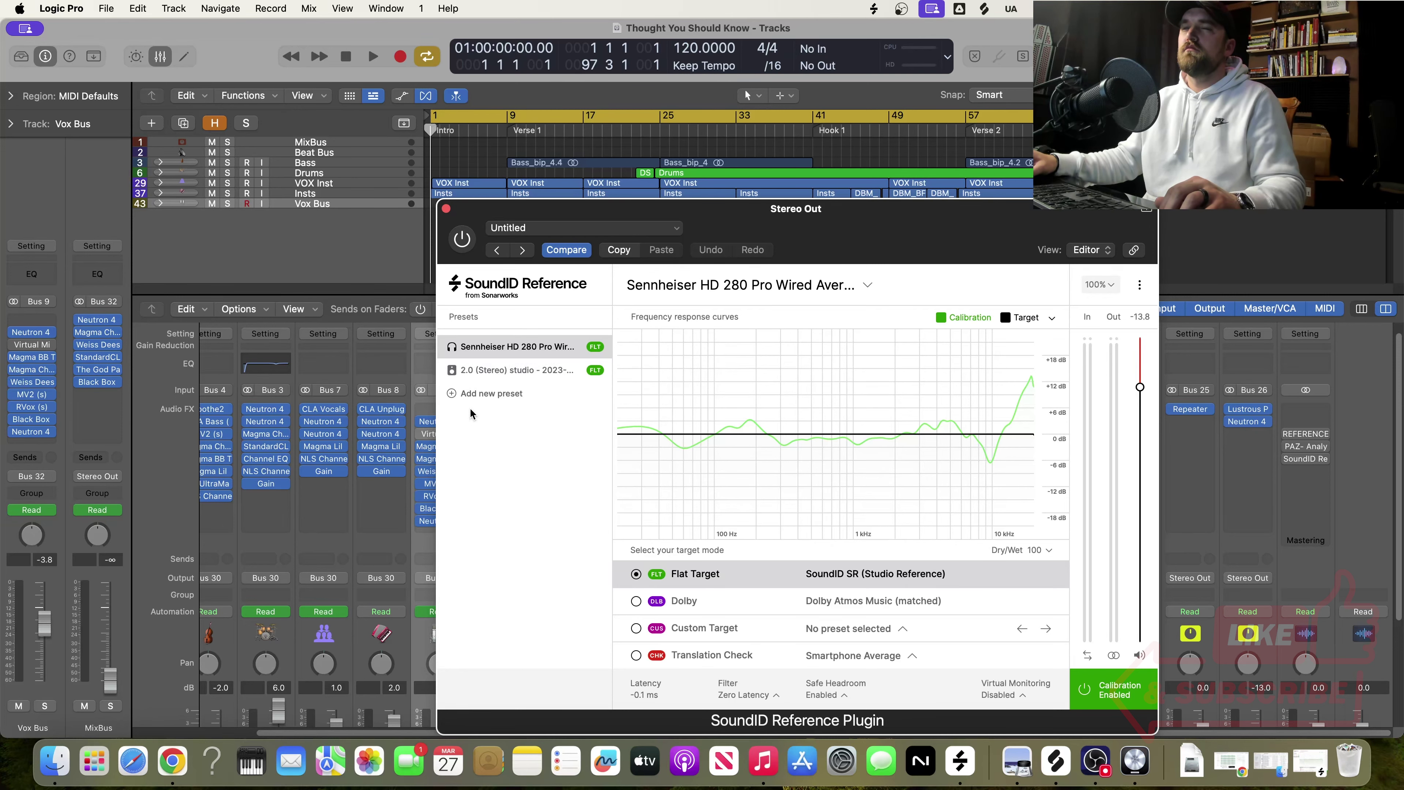
drag(791, 235, 709, 152)
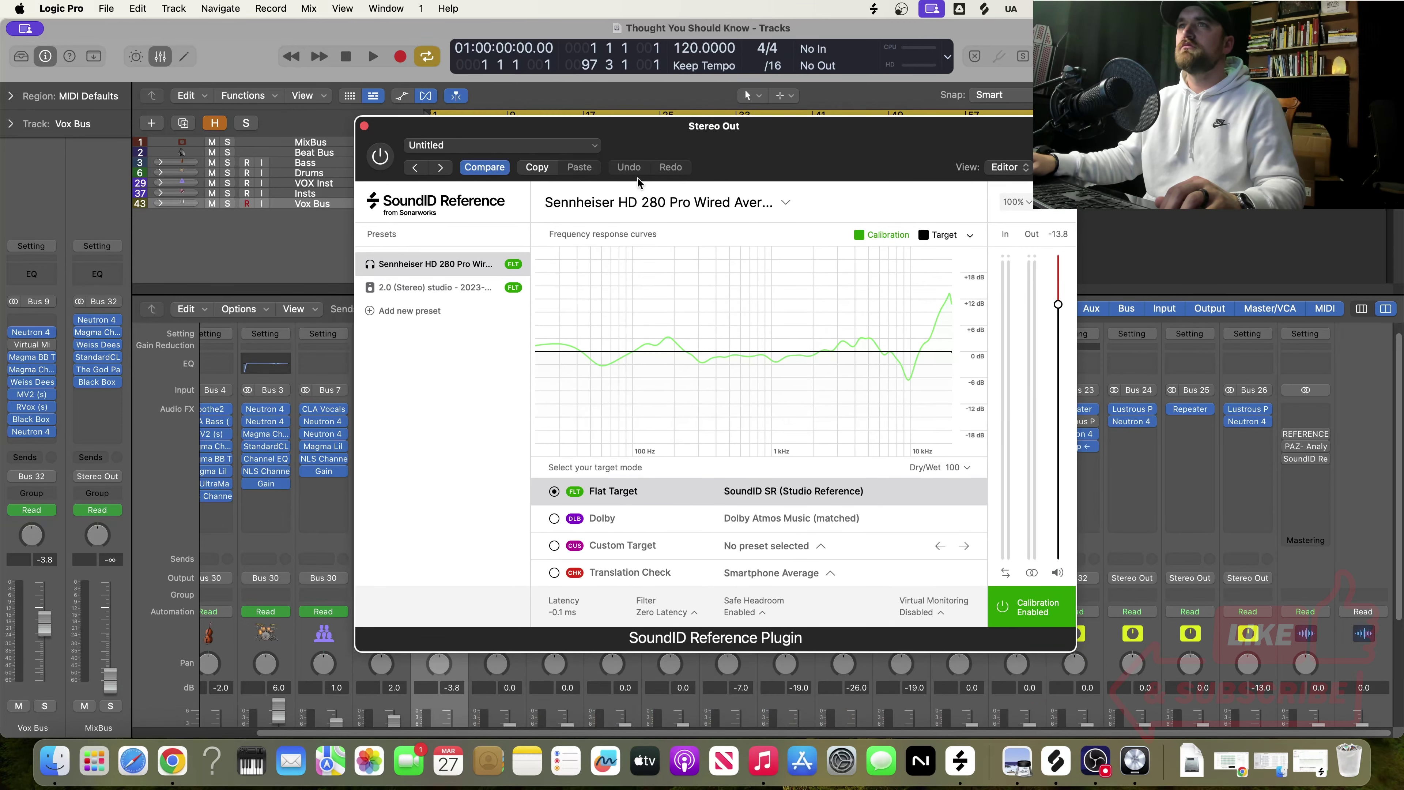
click(369, 311)
click(675, 202)
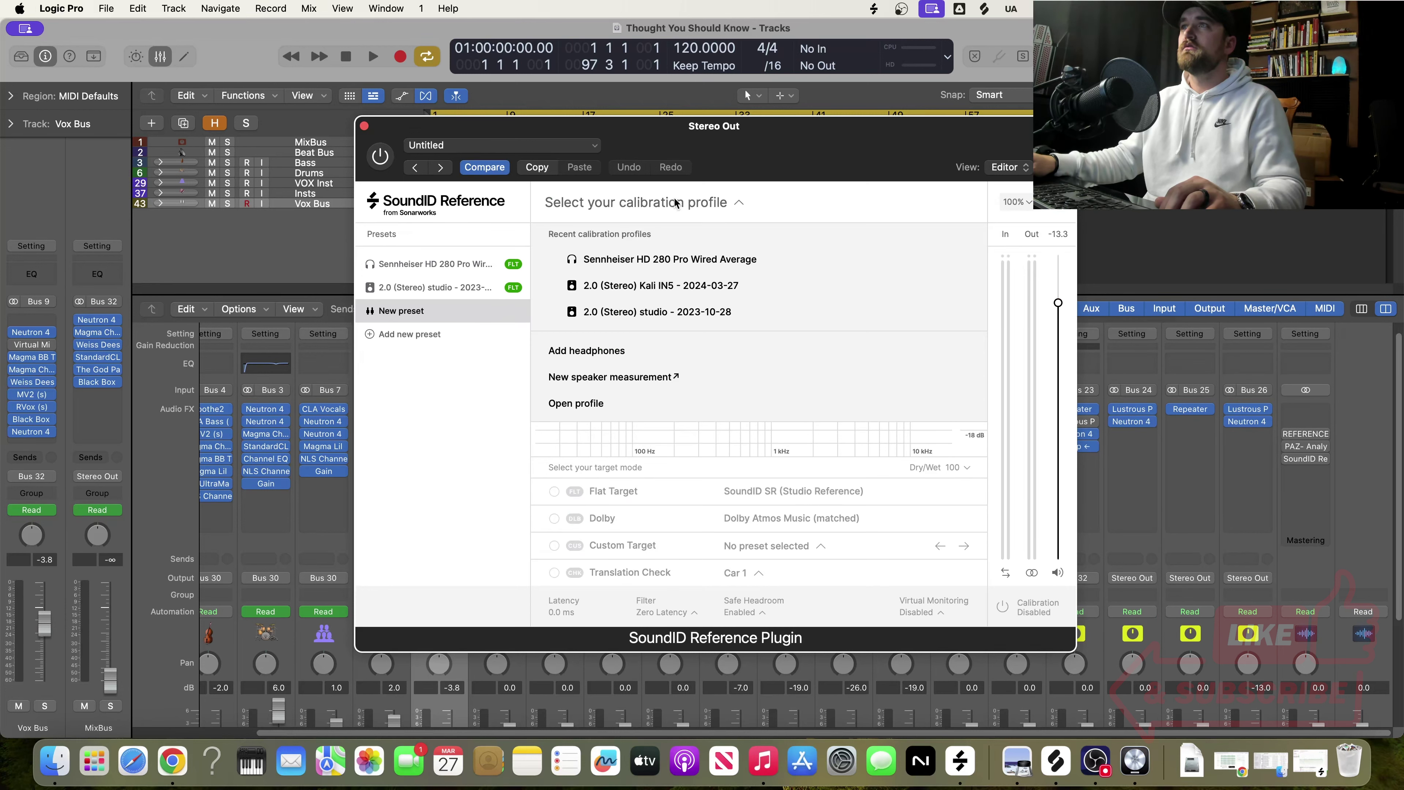
click(642, 288)
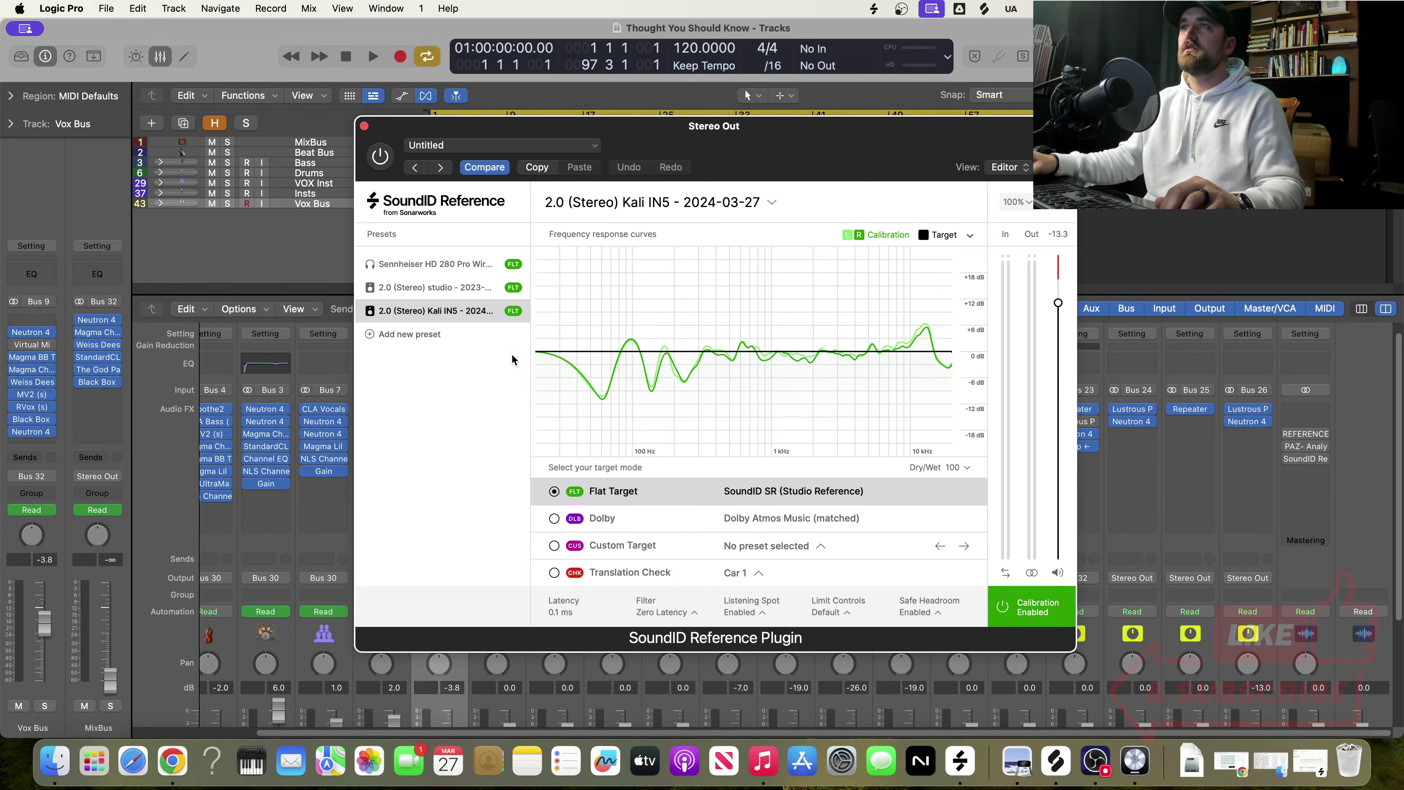
click(380, 156)
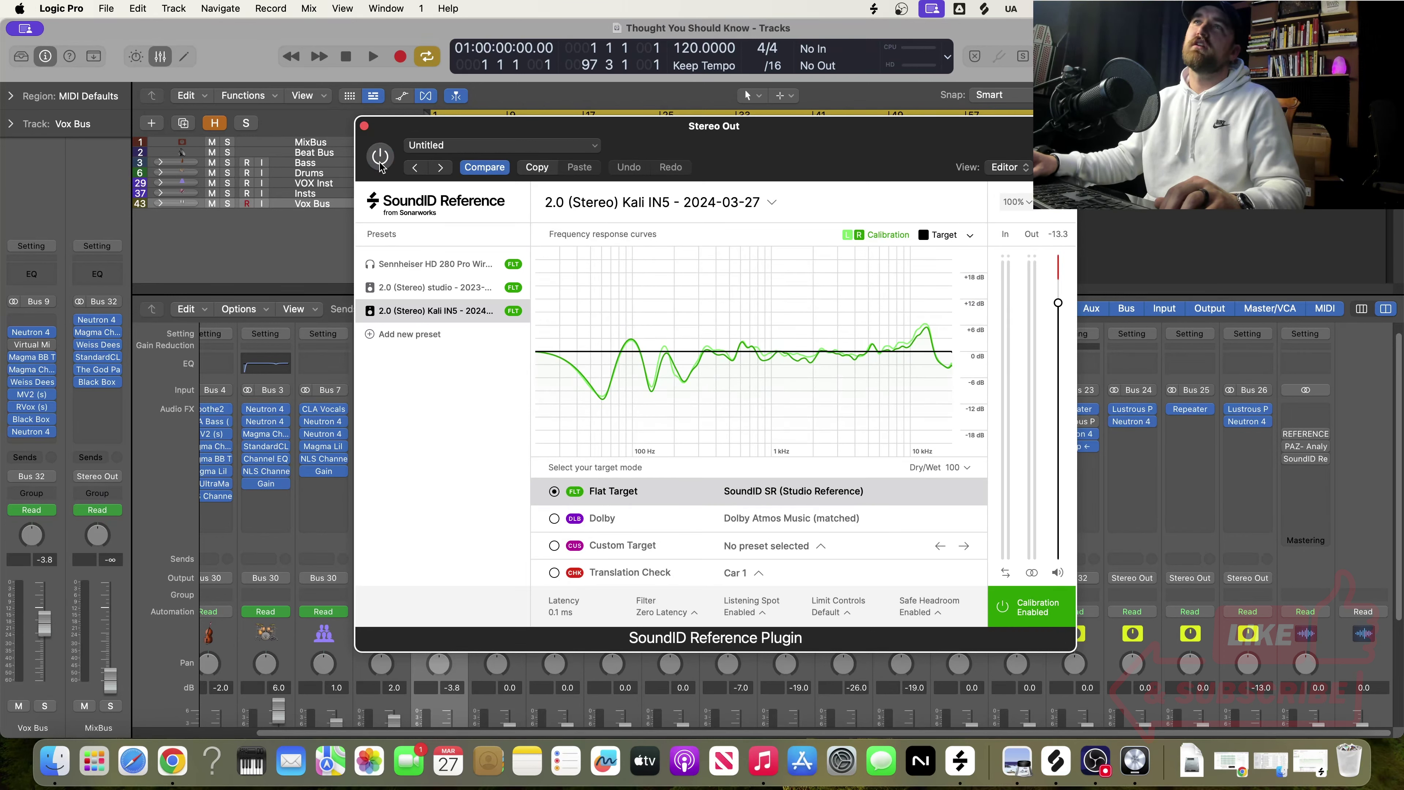
click(364, 127)
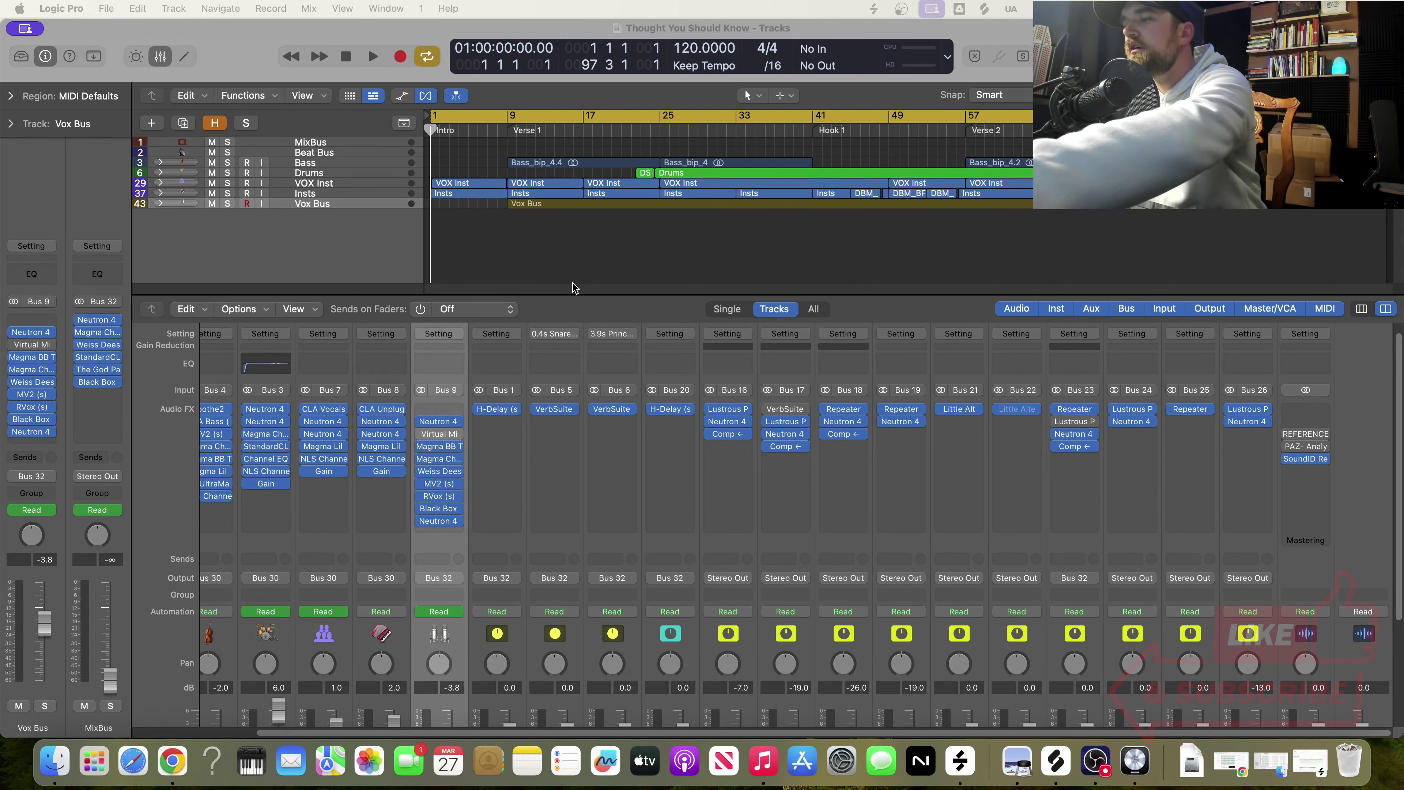
- Play the project from about bar 16 in Verse 1
click(623, 260)
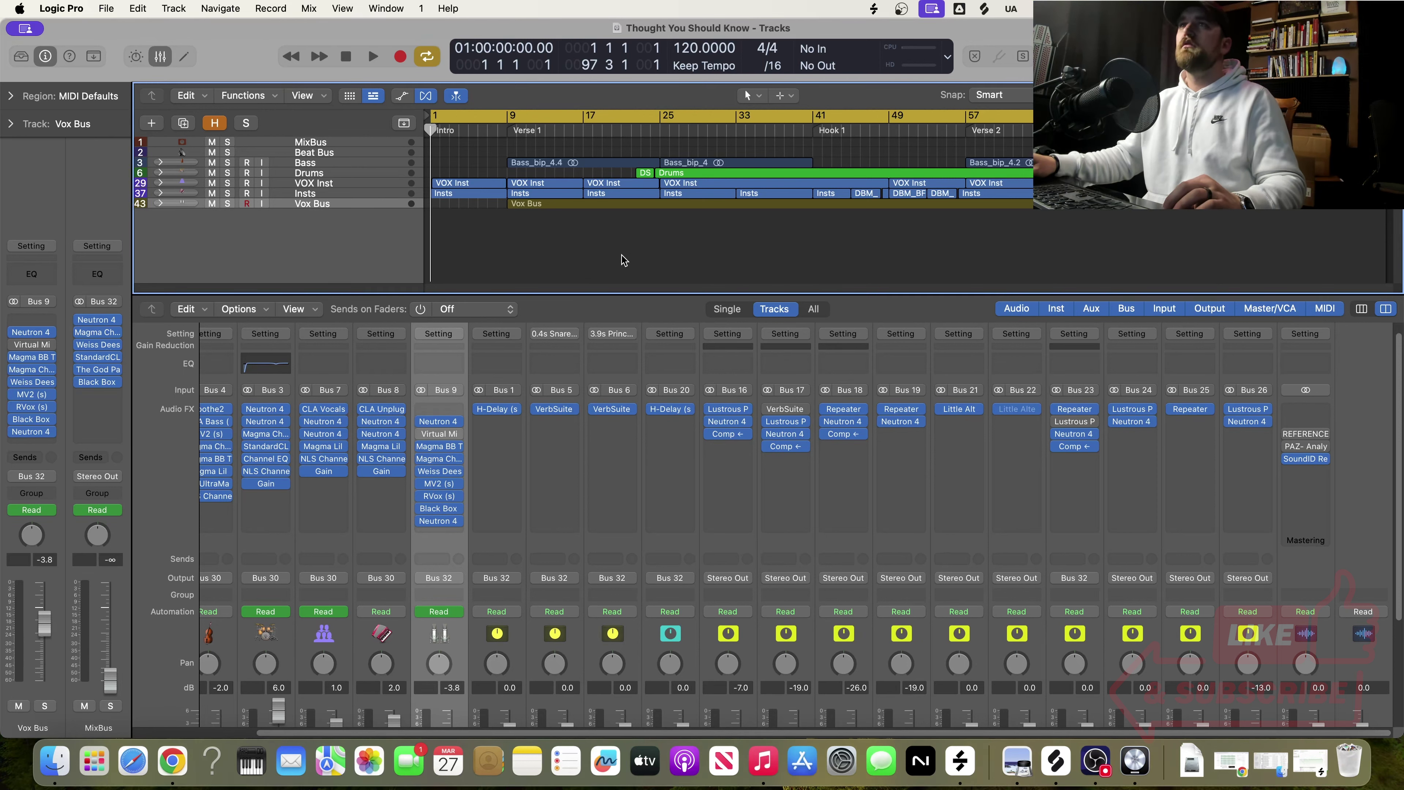
key(space)
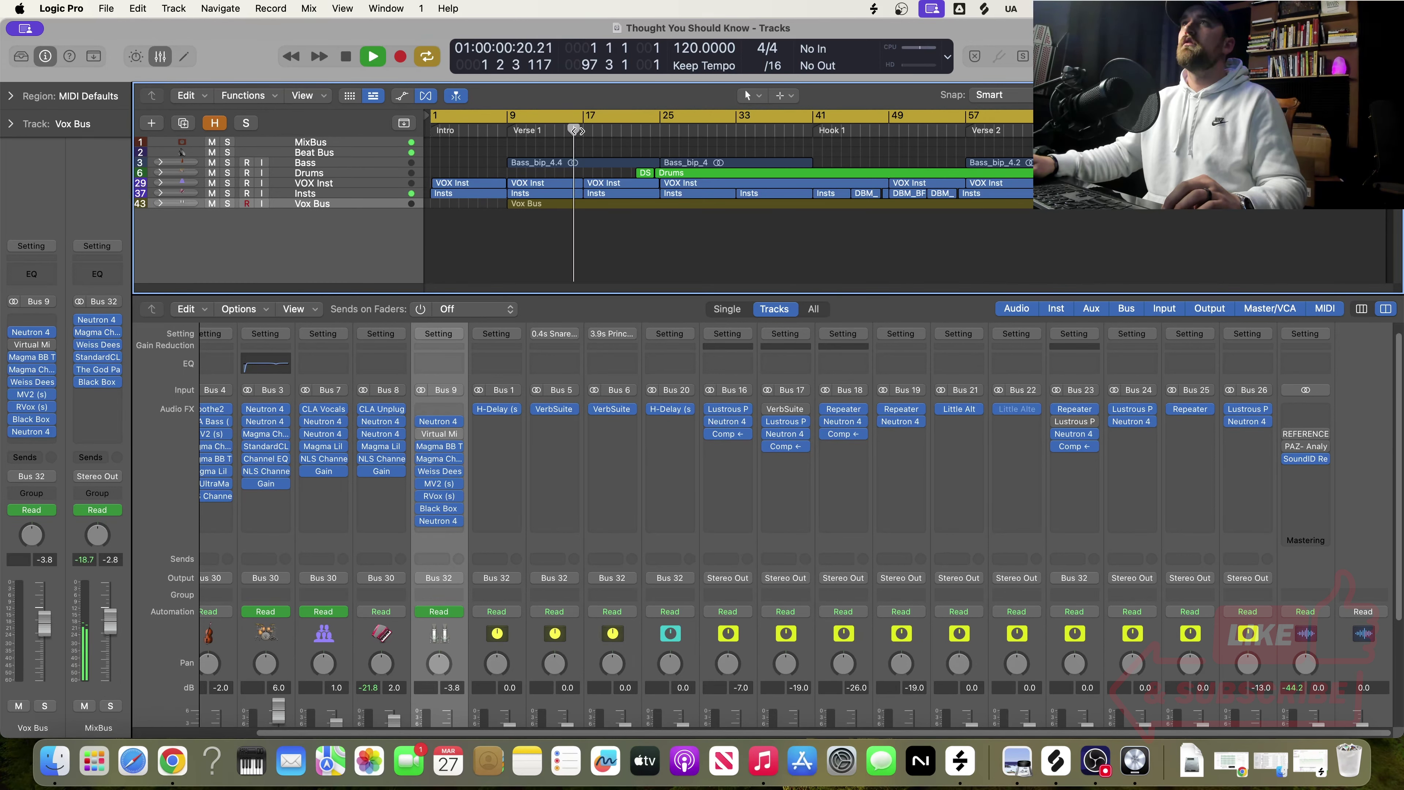
click(578, 131)
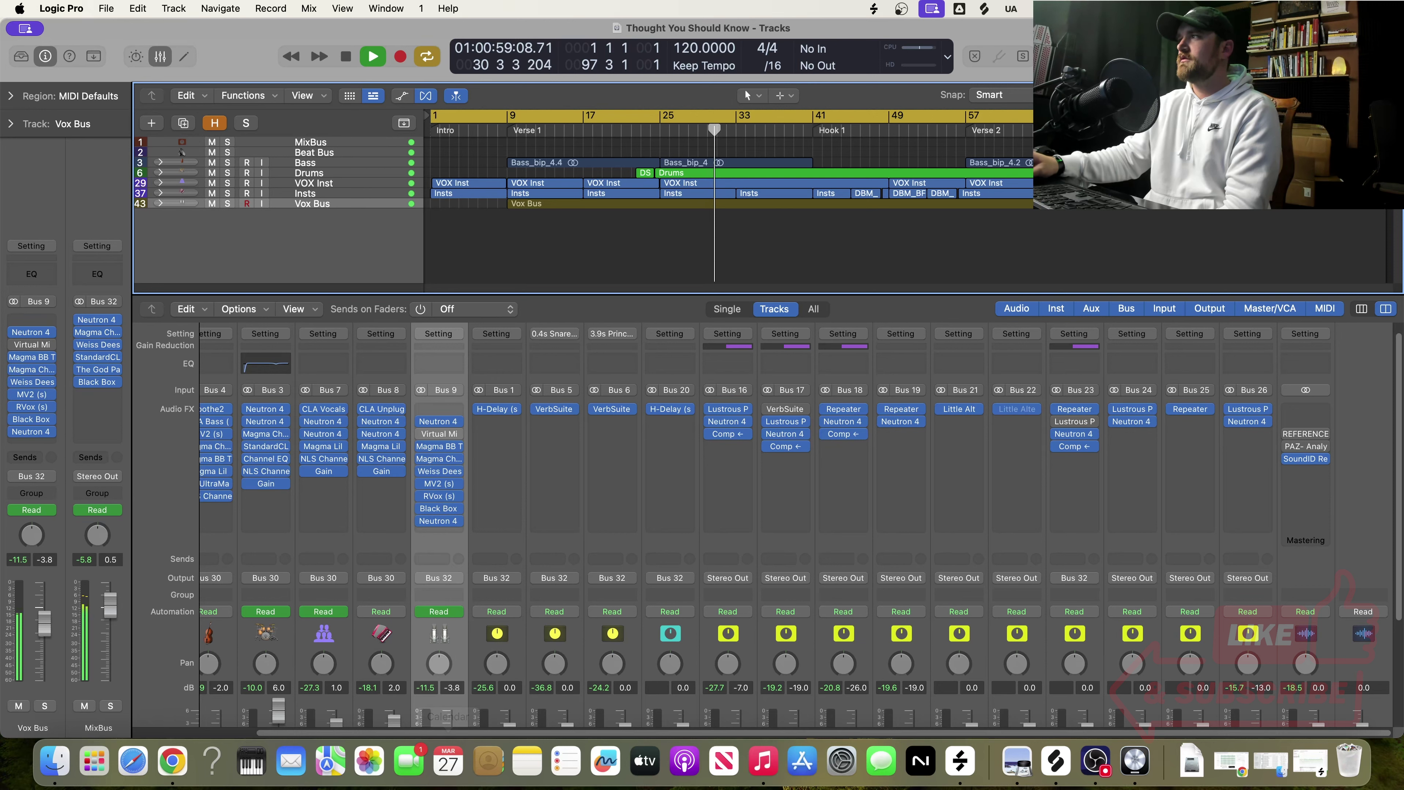
- Raise the output level of the Stereo Out channel's SoundID Reference plug-in to -6.9 dB during playback, and stop the project
click(1300, 459)
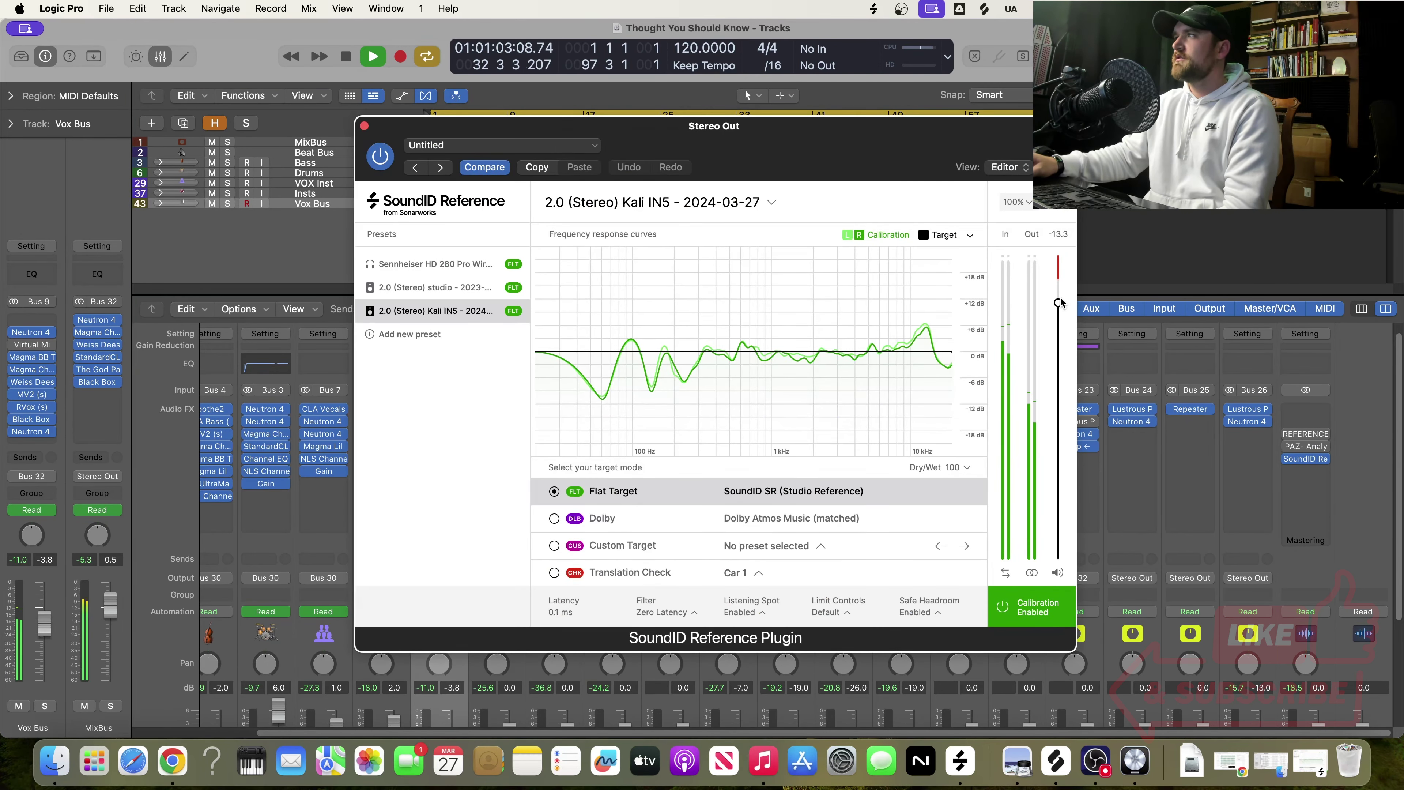
drag(1058, 302, 1060, 293)
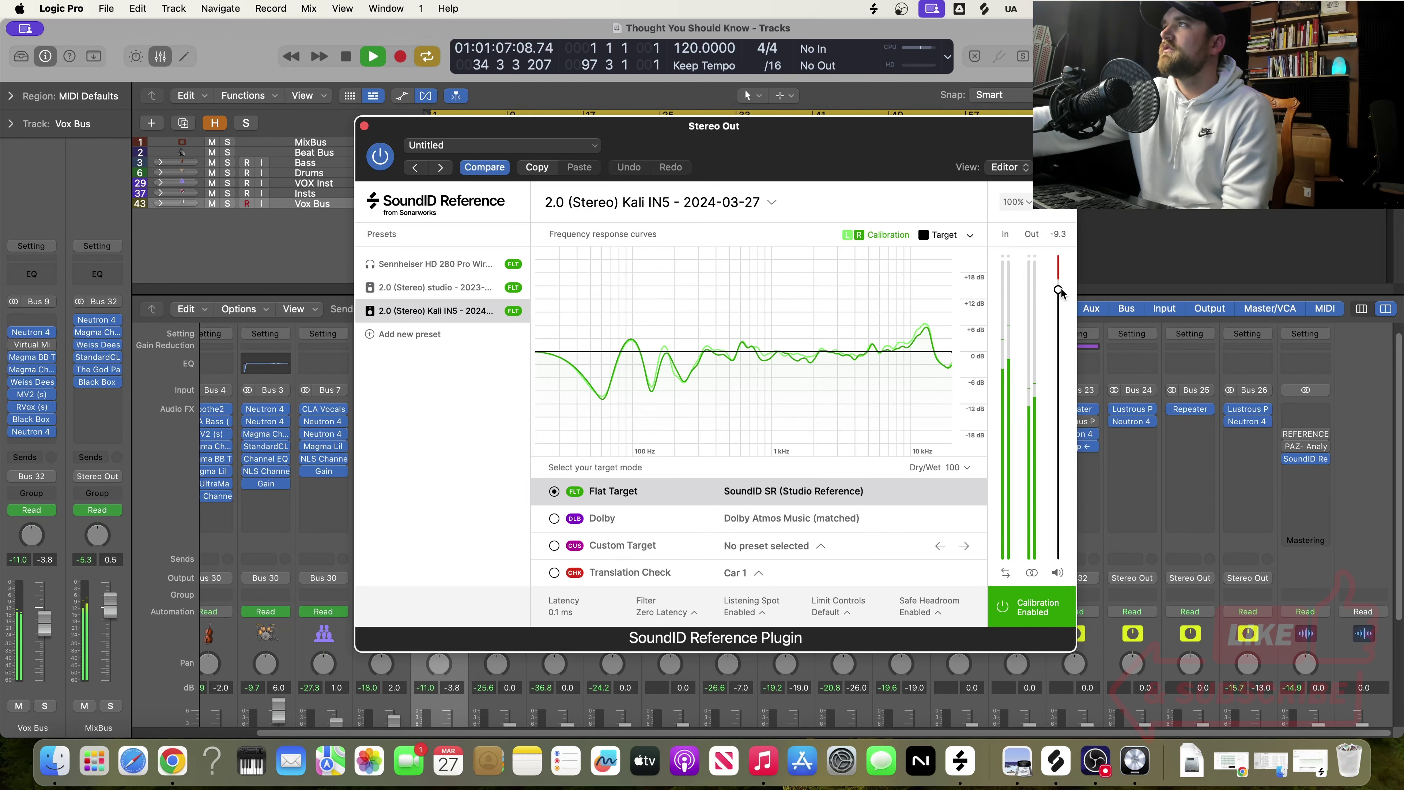
drag(1060, 287, 1064, 281)
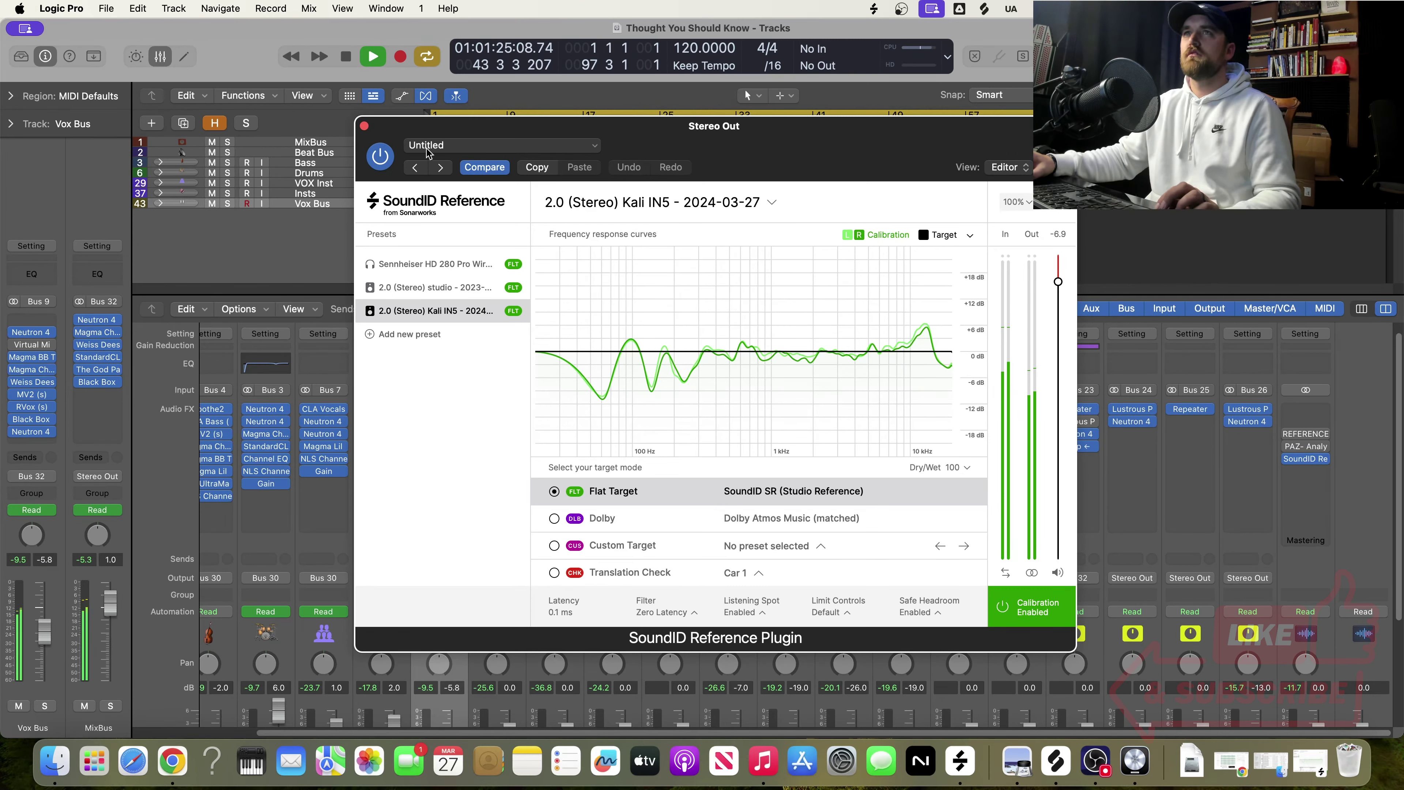
click(365, 127)
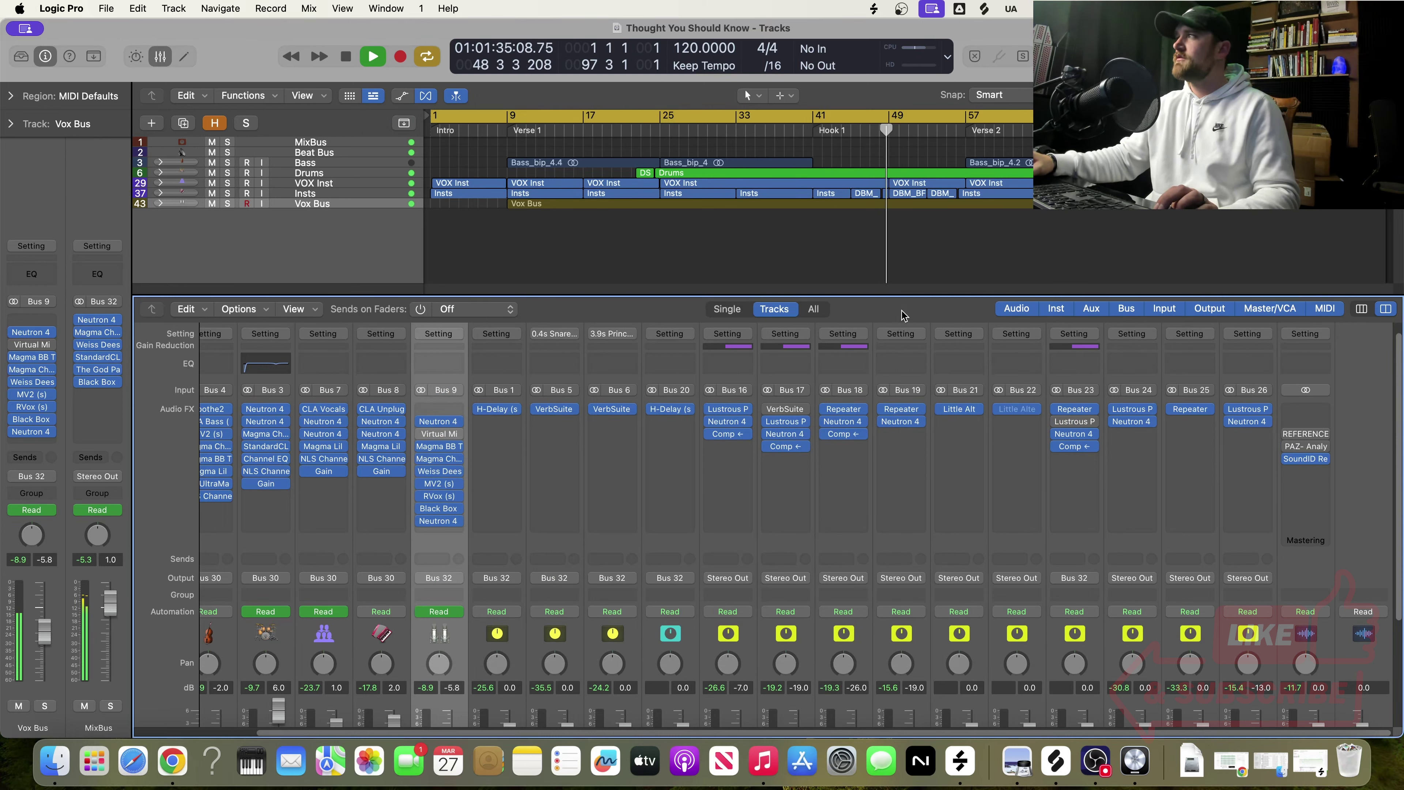
key(space)
mouse_move(369, 460)
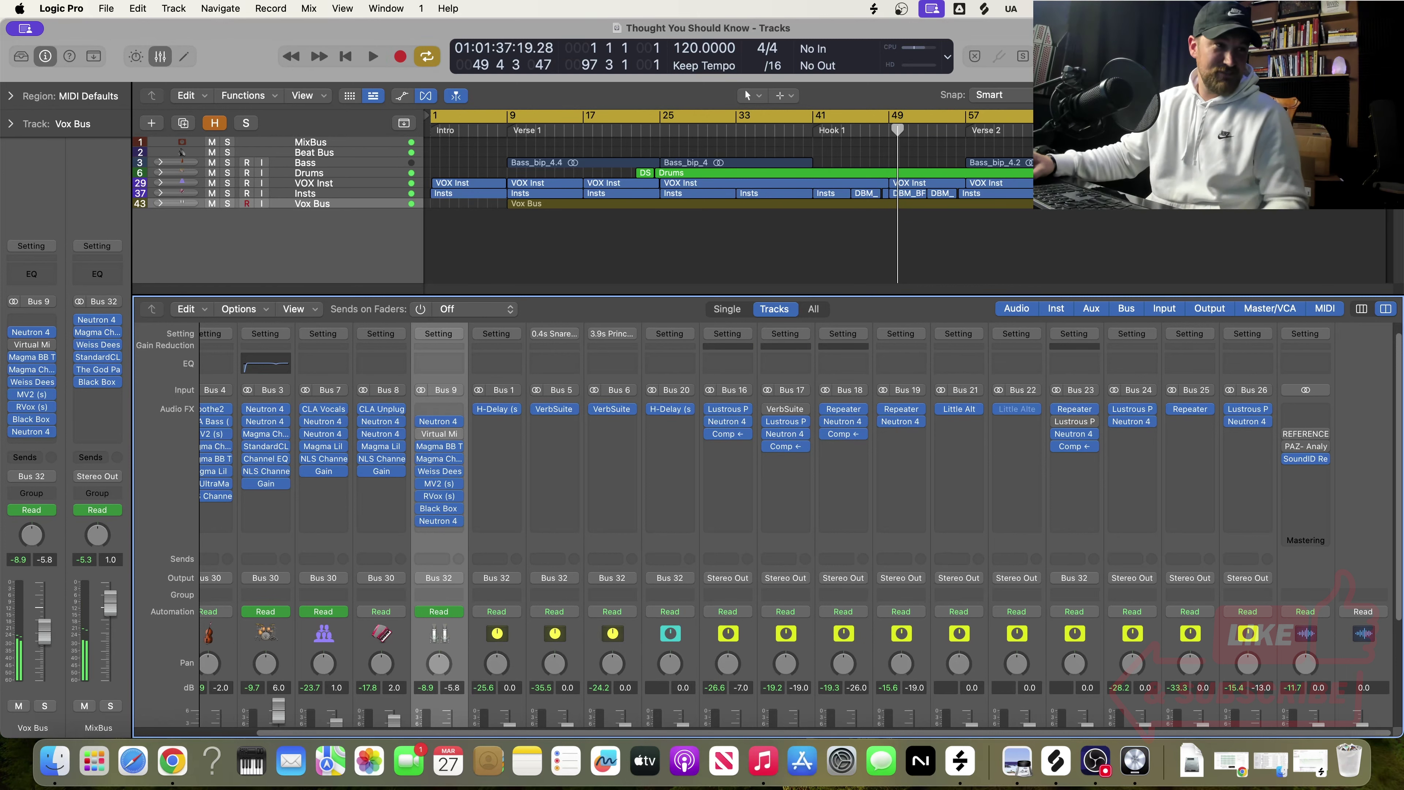
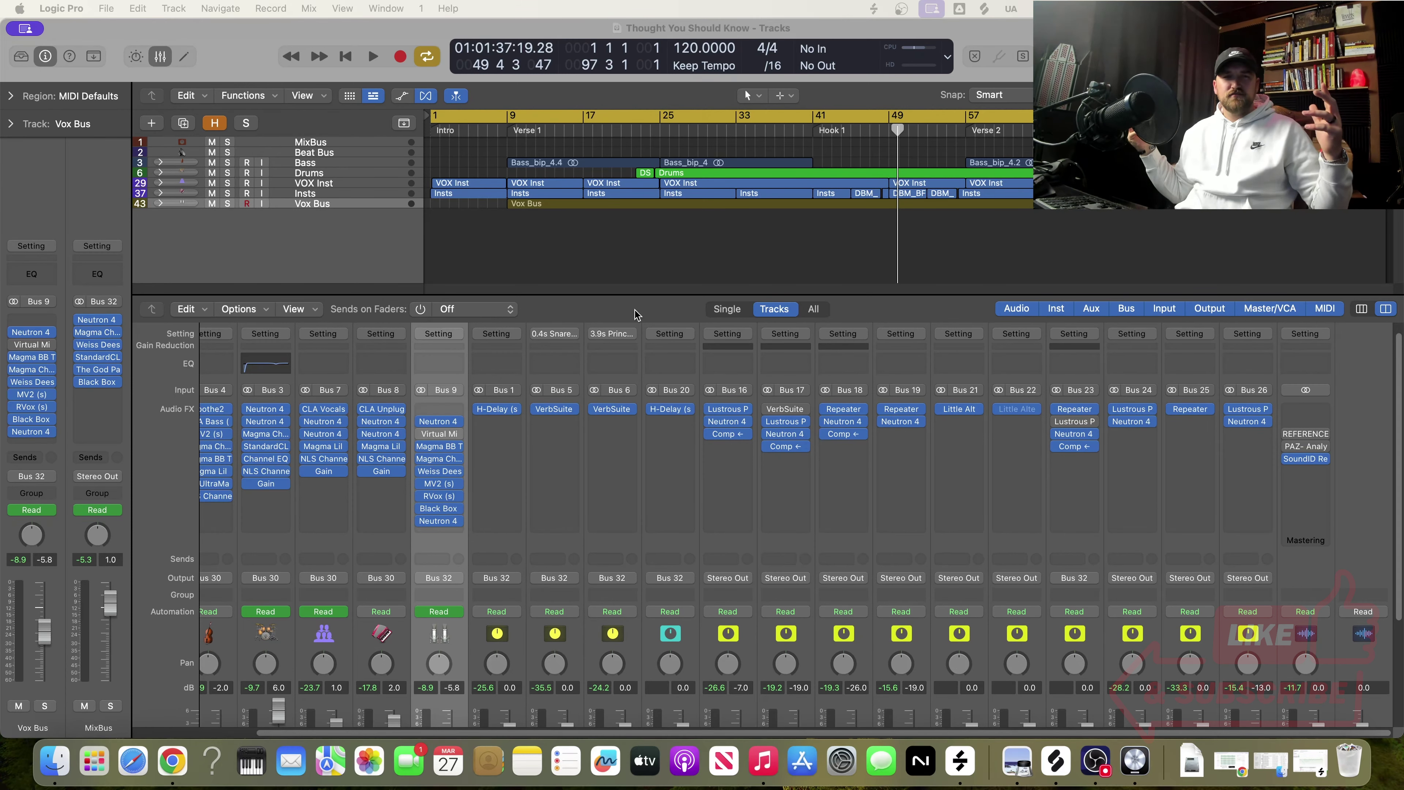
click(685, 248)
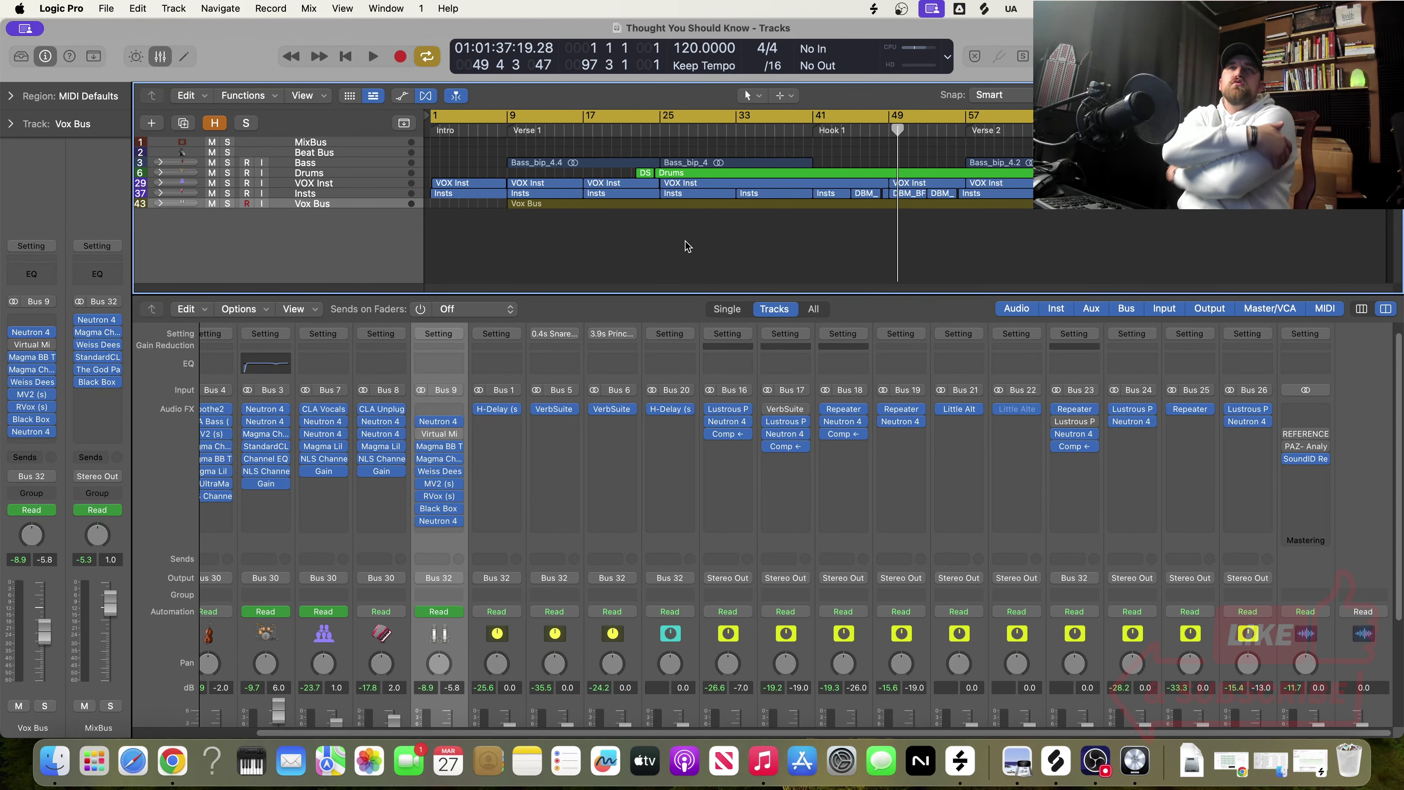